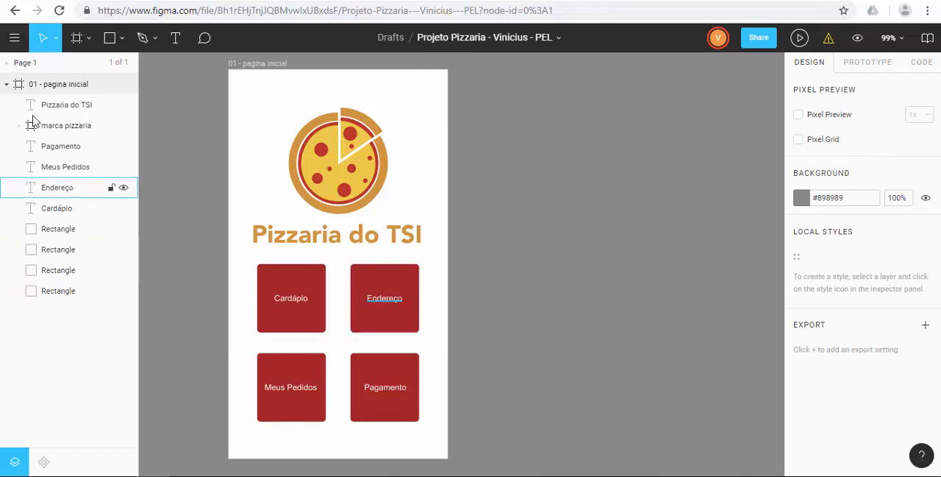
Step: Examine each layer of the 01 - pagina inicial frame, from the title text and logo to the button labels and rectangles
click(56, 85)
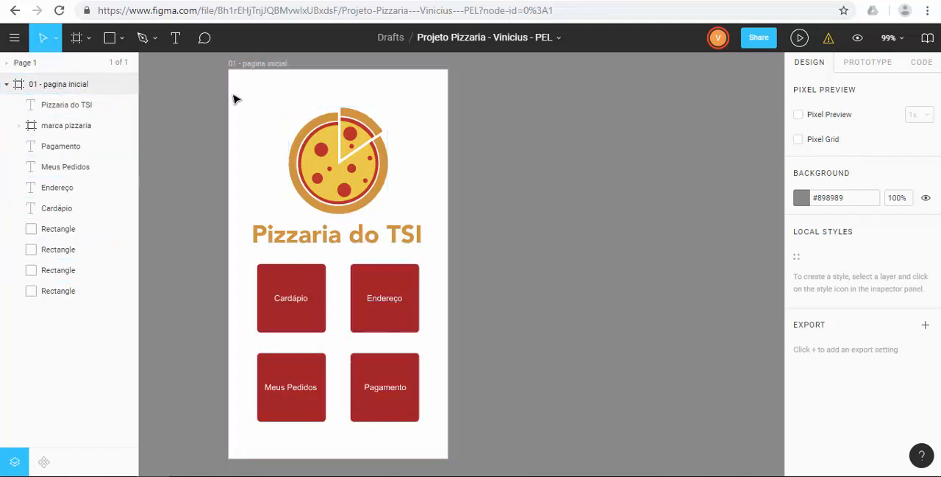
click(43, 87)
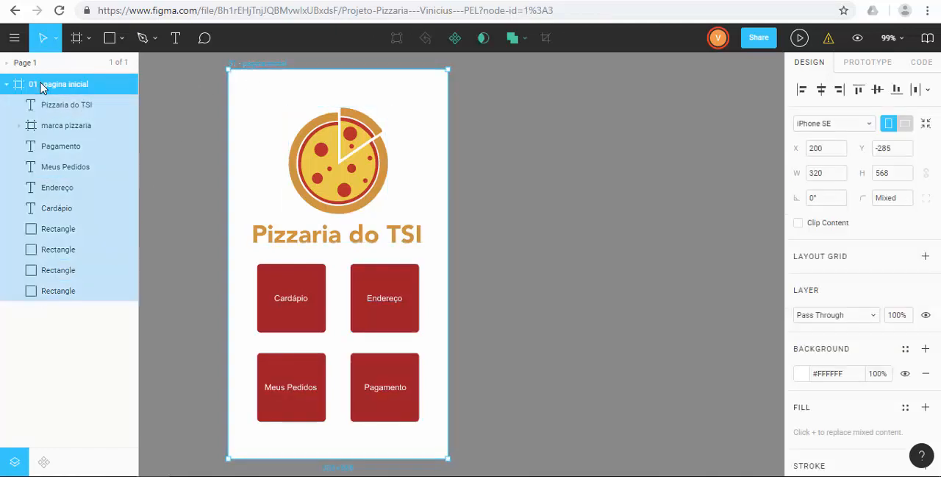
click(49, 107)
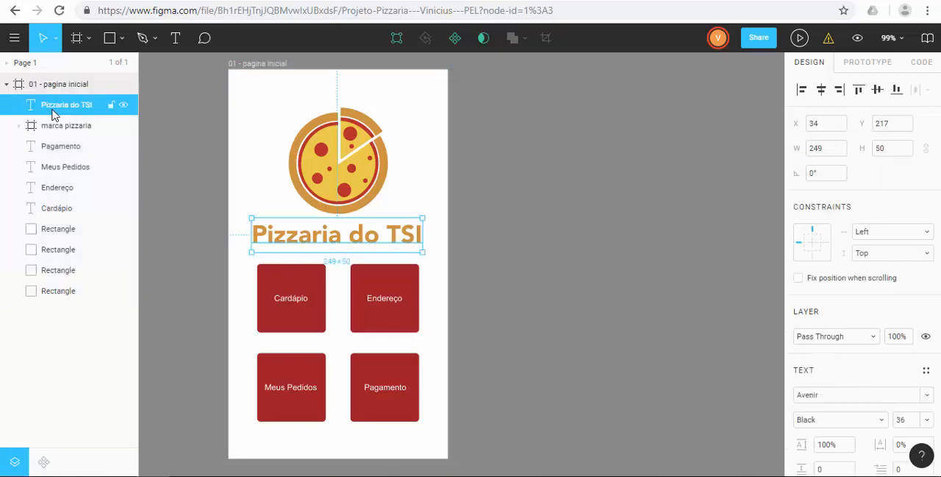
click(64, 127)
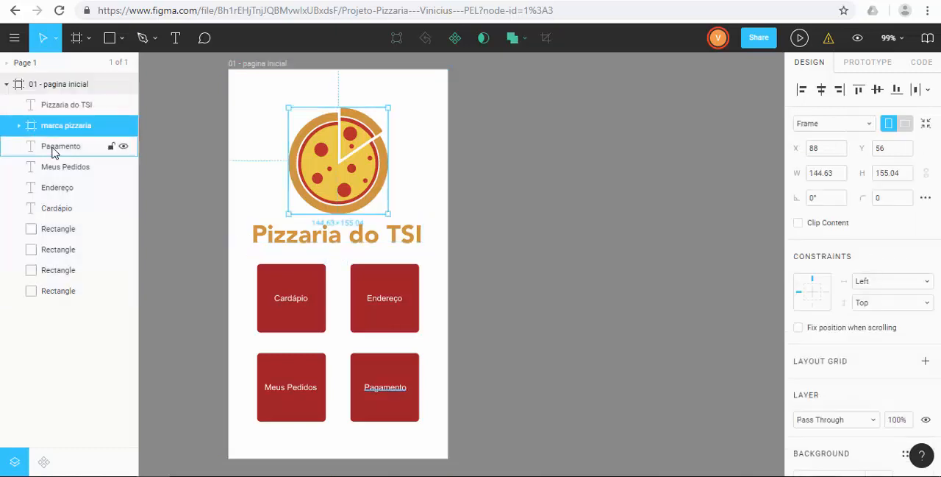
click(53, 148)
click(47, 169)
click(48, 189)
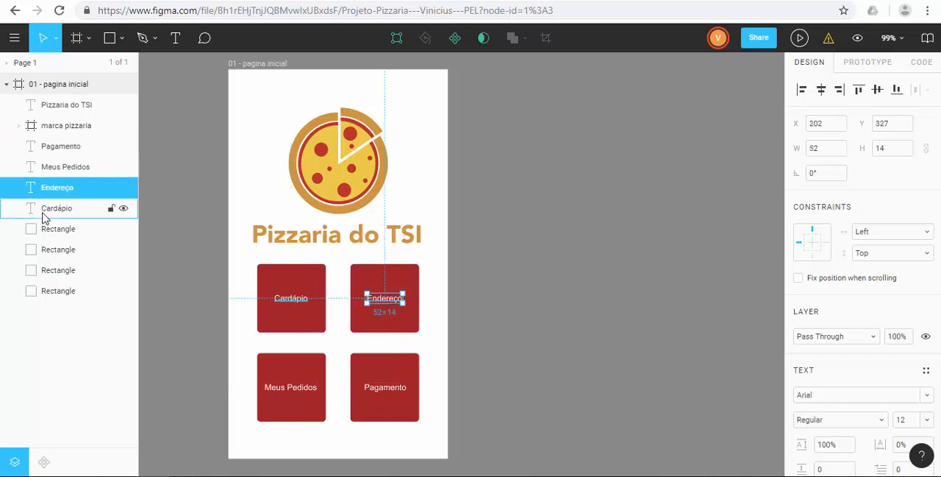
click(47, 211)
click(44, 232)
click(44, 250)
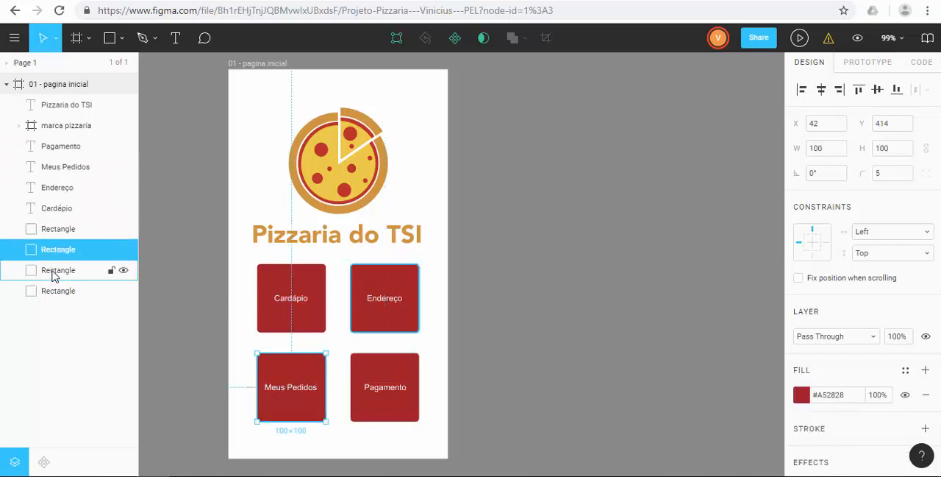
click(47, 270)
click(50, 290)
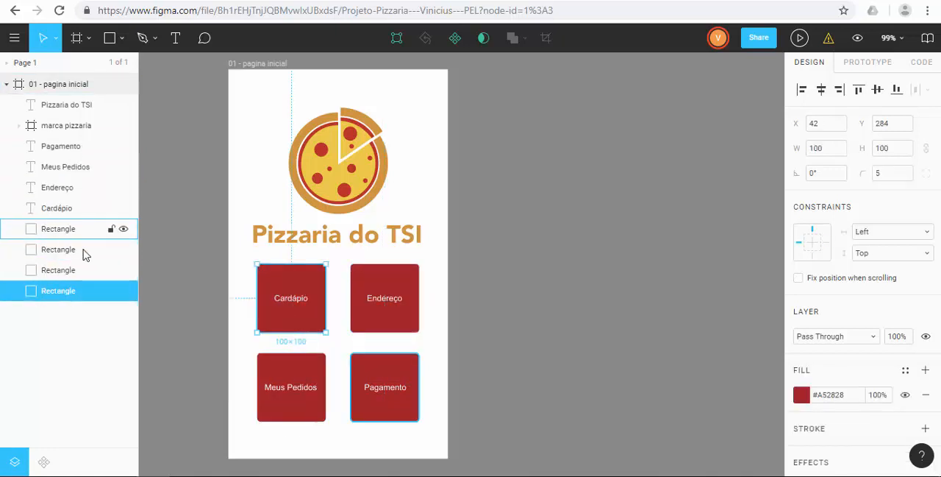
click(144, 309)
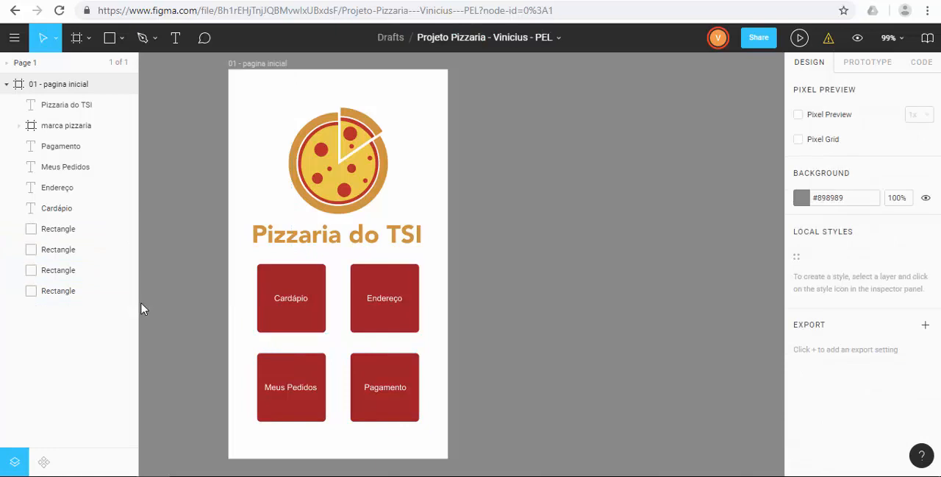
Step: Change the Cardápio label's fill to the yellow document colour #EFC849
click(285, 304)
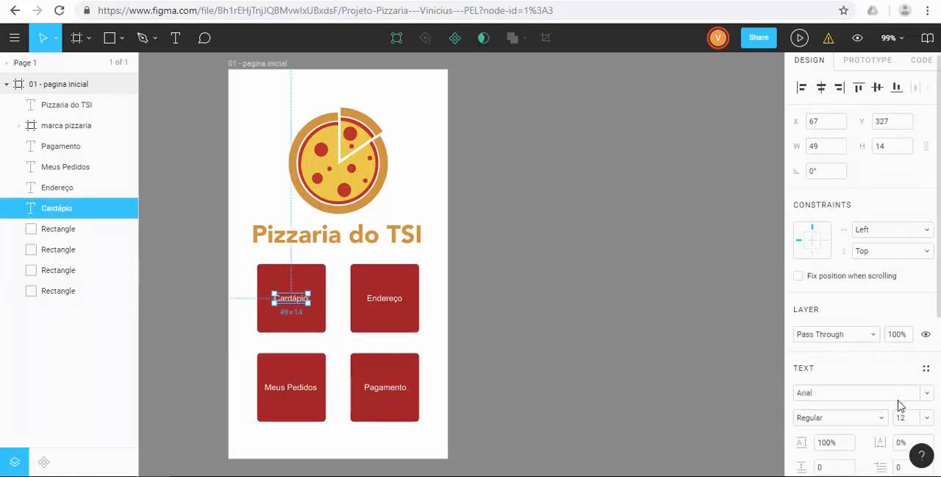
scroll(899, 404, down, 3)
scroll(901, 406, down, 2)
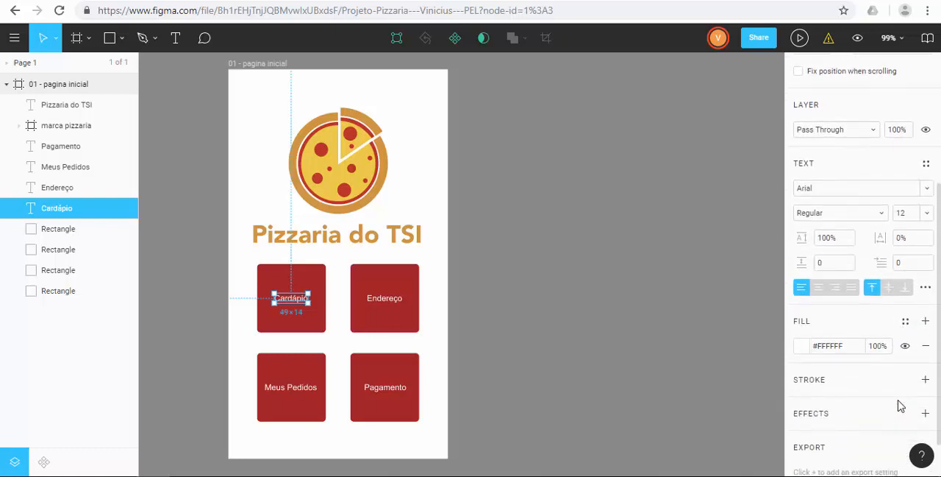
scroll(849, 302, up, 3)
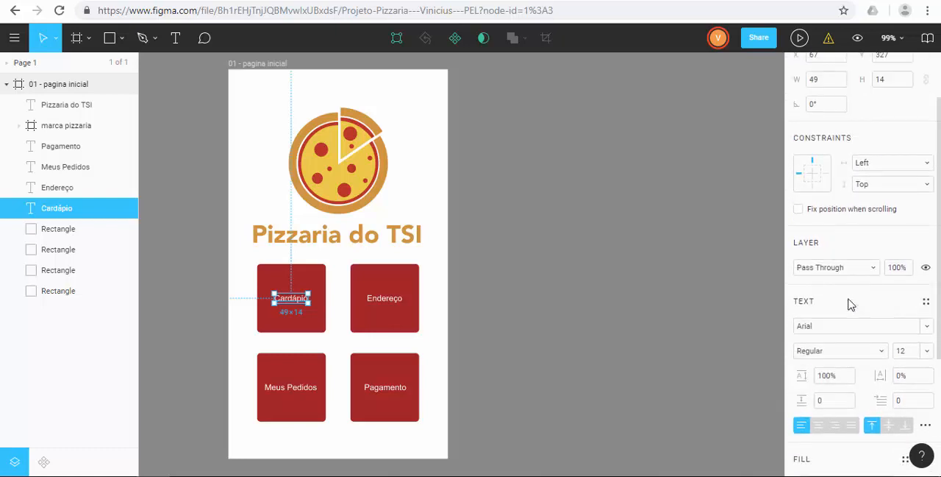
scroll(850, 302, down, 3)
scroll(849, 303, down, 1)
scroll(902, 332, up, 2)
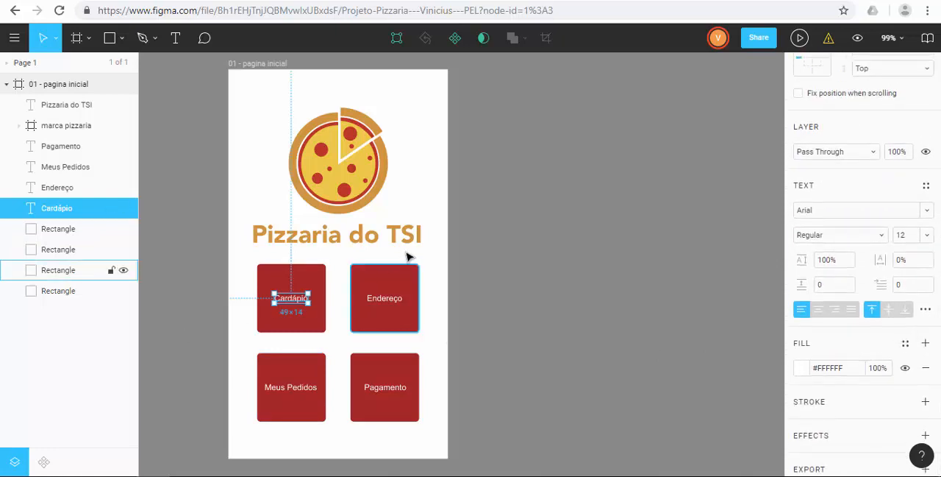
click(804, 369)
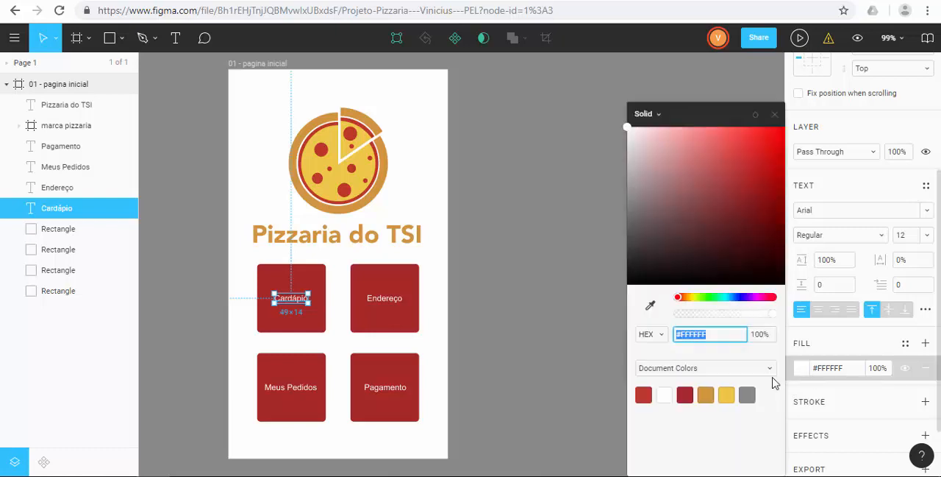
click(725, 395)
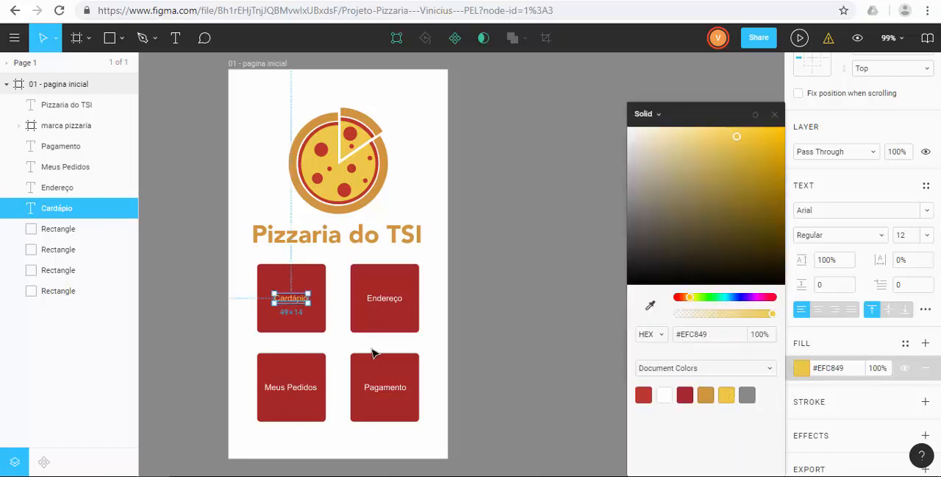
click(441, 329)
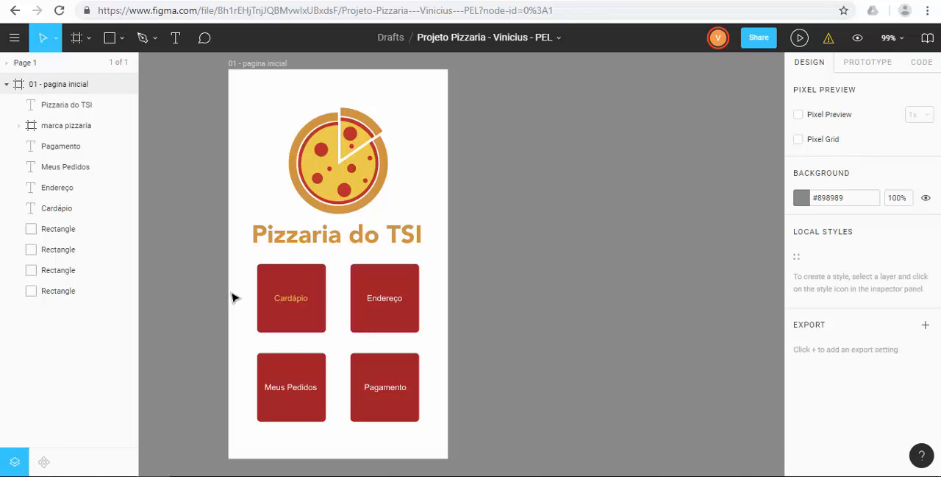
Step: Select the Cardápio label together with its red rectangle
click(287, 303)
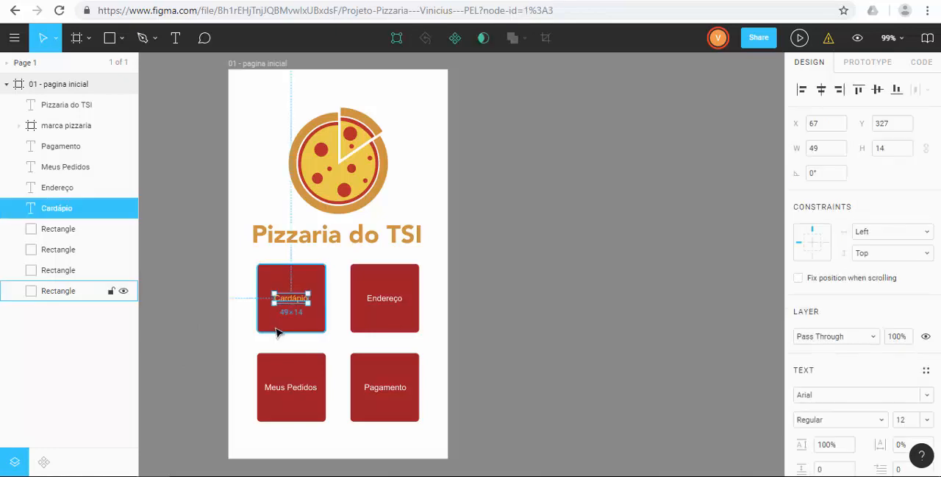
shift+click(276, 331)
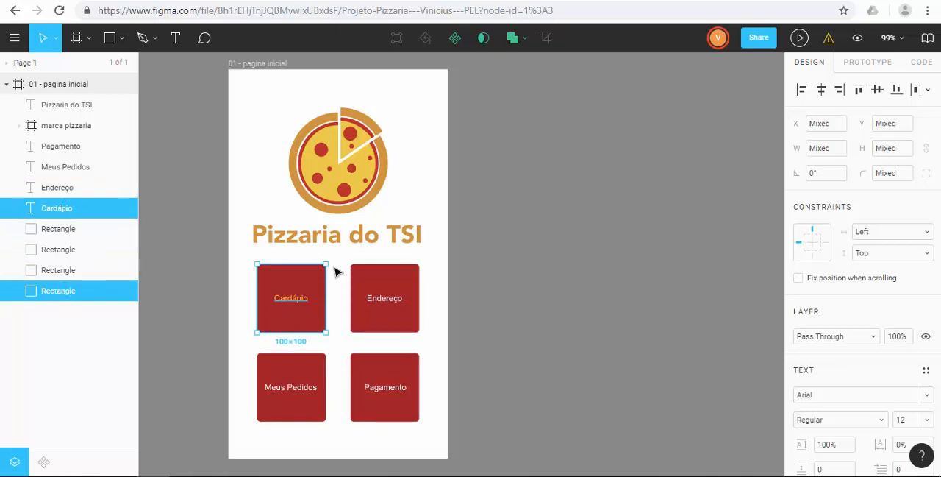
right_click(310, 293)
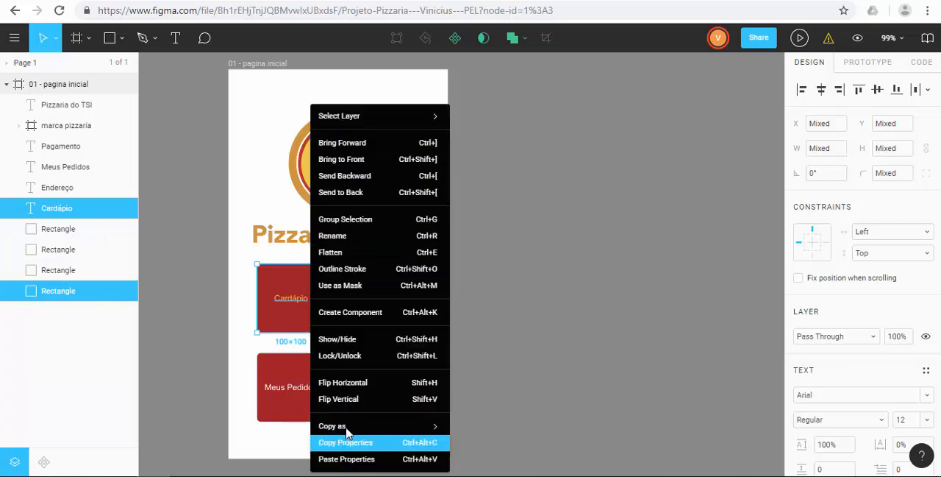
mouse_move(347, 426)
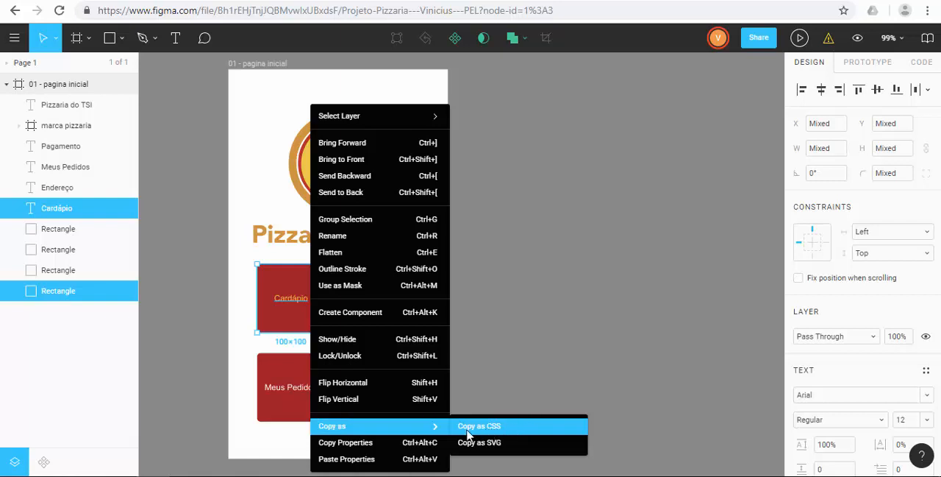
click(381, 390)
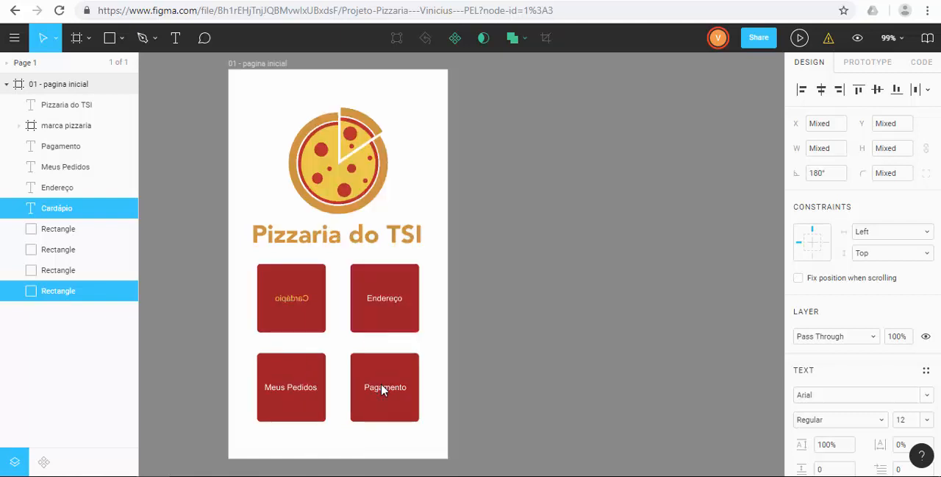
key(ctrl+z)
Step: Create a component from the selected Cardápio label and rectangle, and rename it botao
right_click(292, 317)
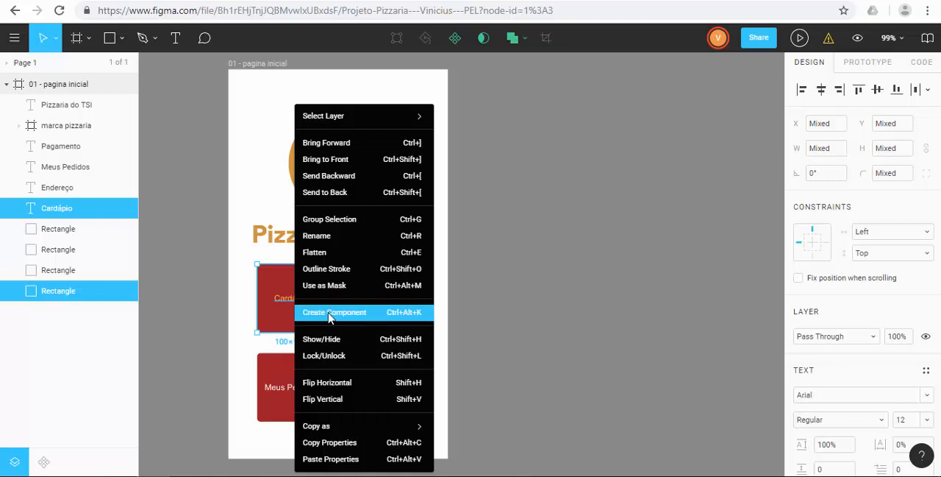
click(329, 312)
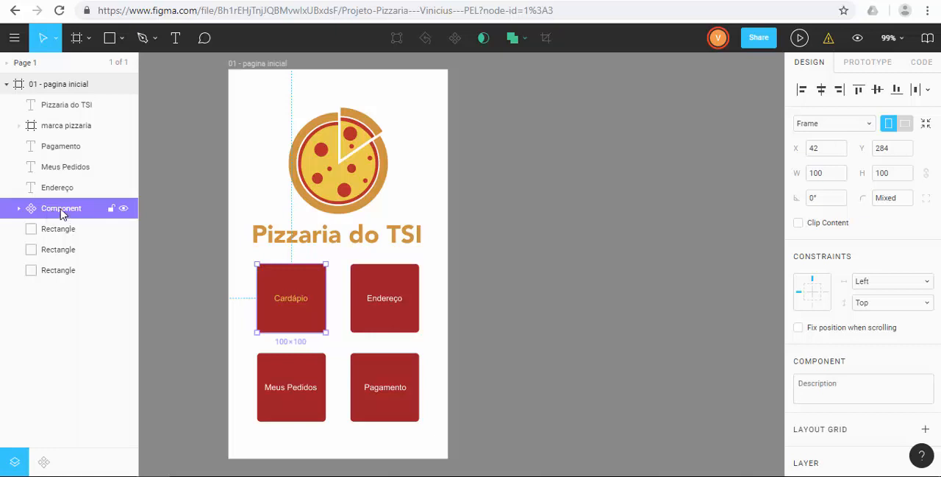
double_click(62, 210)
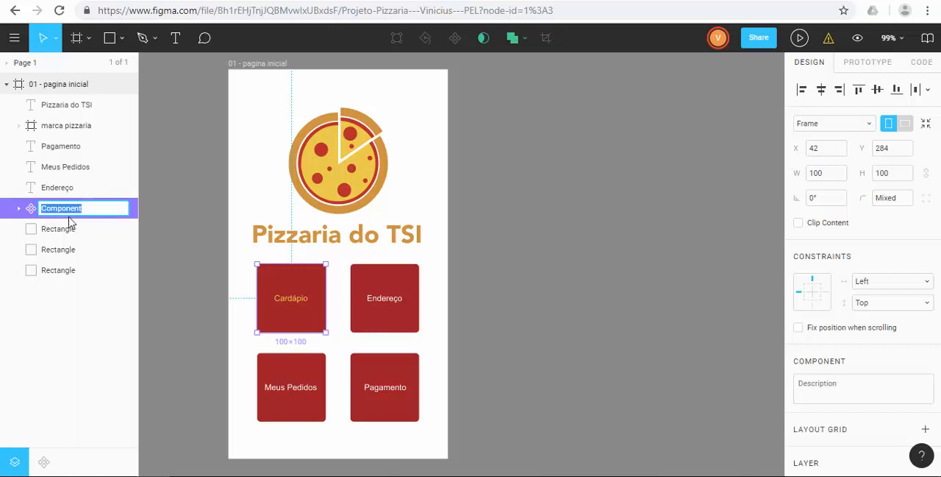
text(bu)
key(Return)
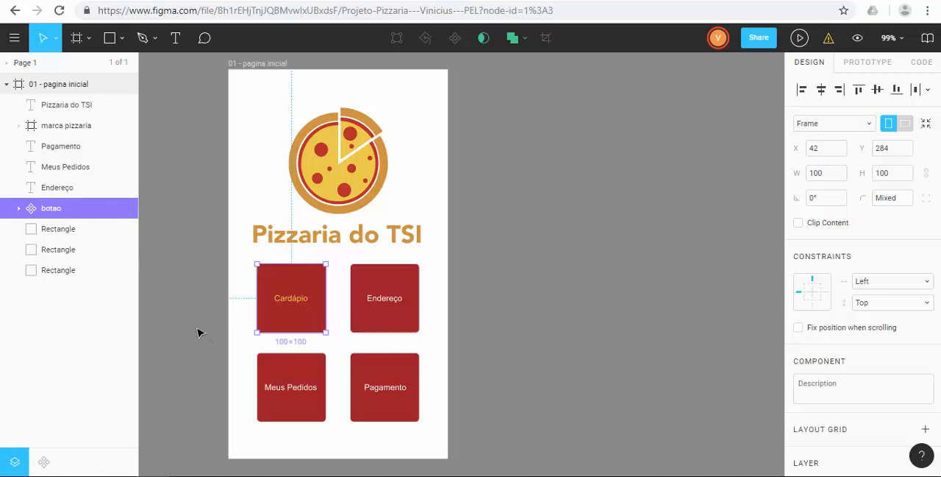
Step: Delete the Endereço button, including both its label and its red rectangle
click(82, 189)
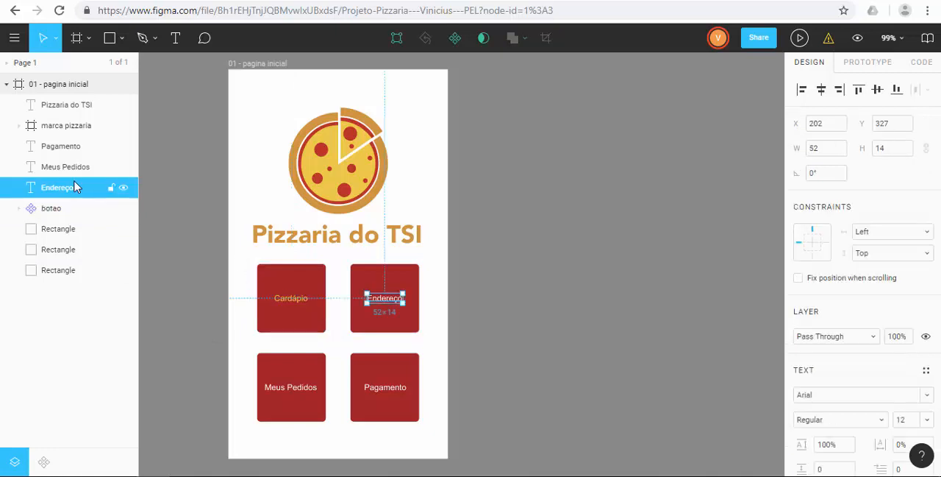
click(42, 213)
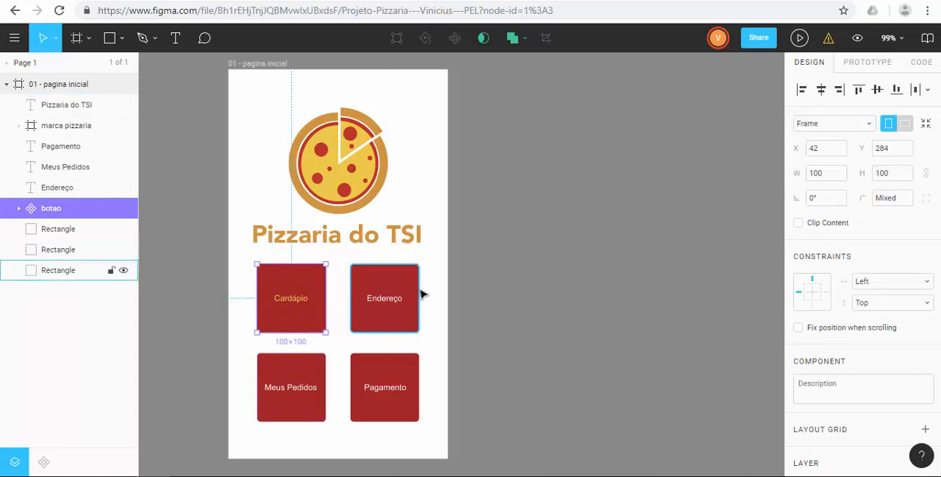
click(397, 300)
click(444, 313)
click(373, 290)
shift+click(373, 288)
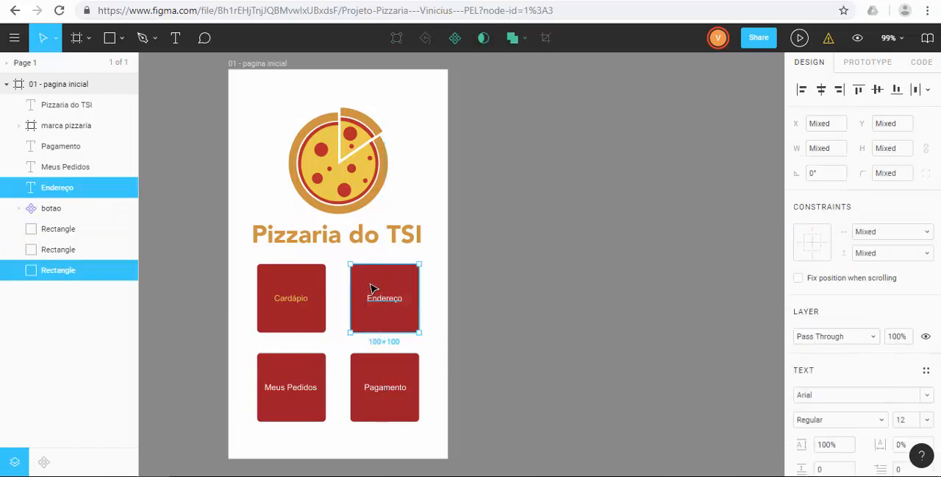
key(Delete)
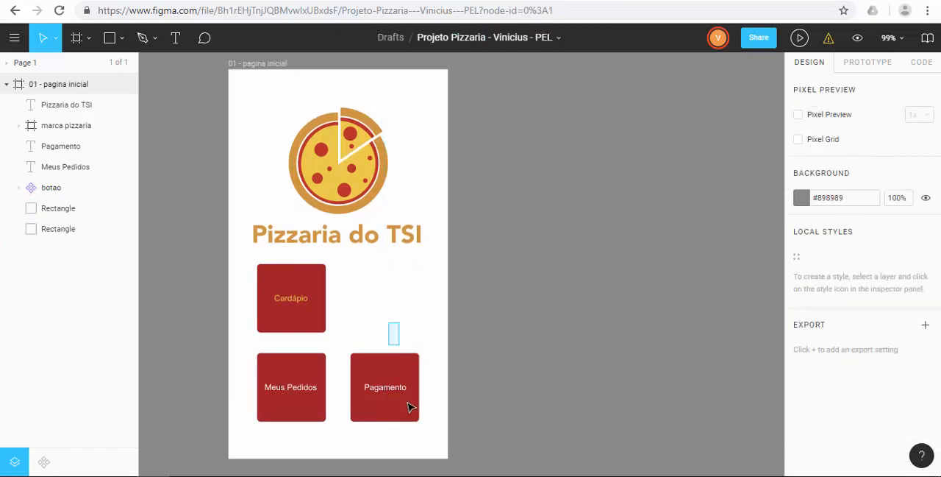
Step: Delete the Pagamento and Meus Pedidos buttons with their labels and rectangles
click(412, 406)
shift+click(410, 405)
key(Delete)
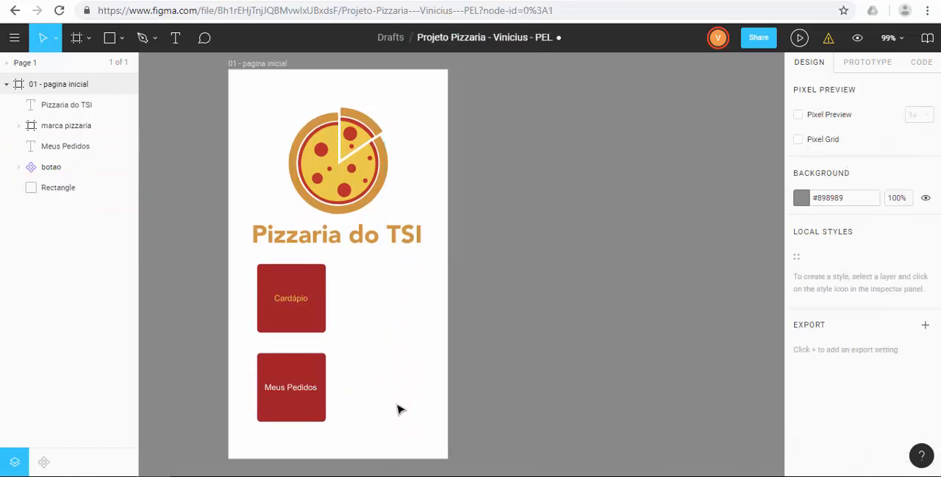
drag(349, 416, 230, 395)
key(Delete)
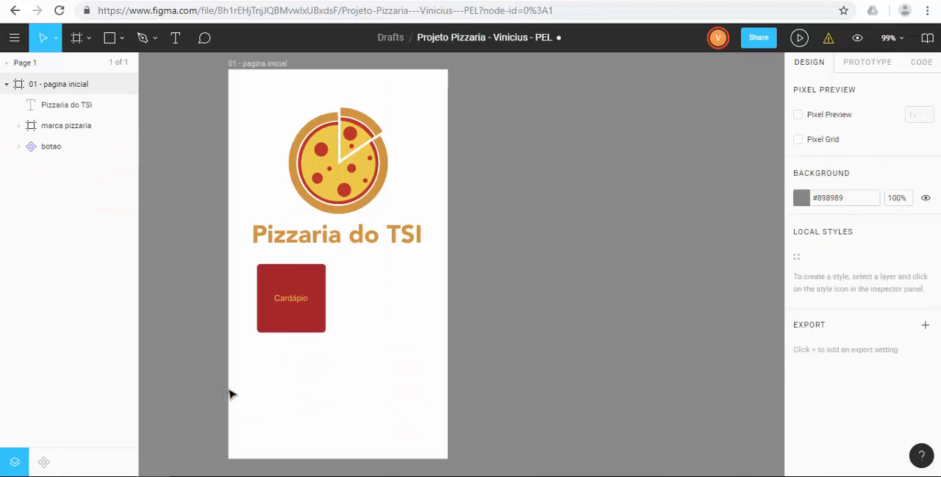
Step: Rename the button component as botao cardapio
click(48, 151)
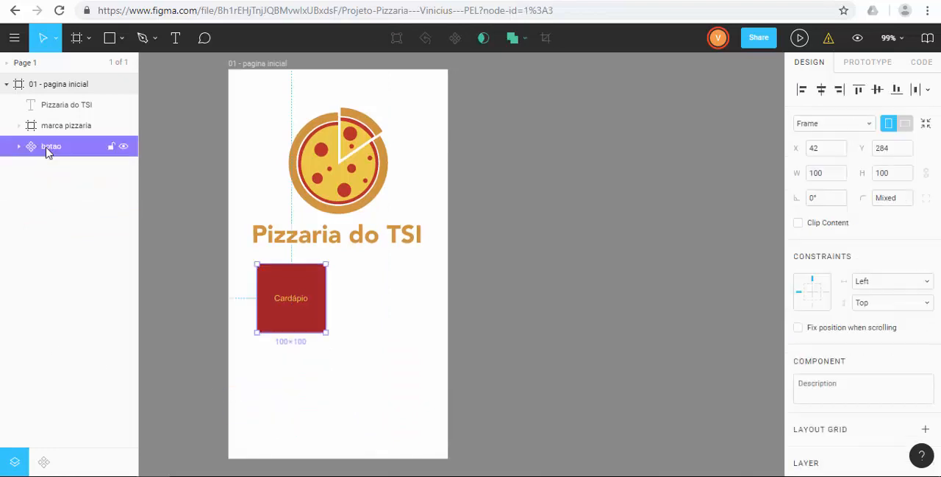
double_click(68, 152)
click(73, 147)
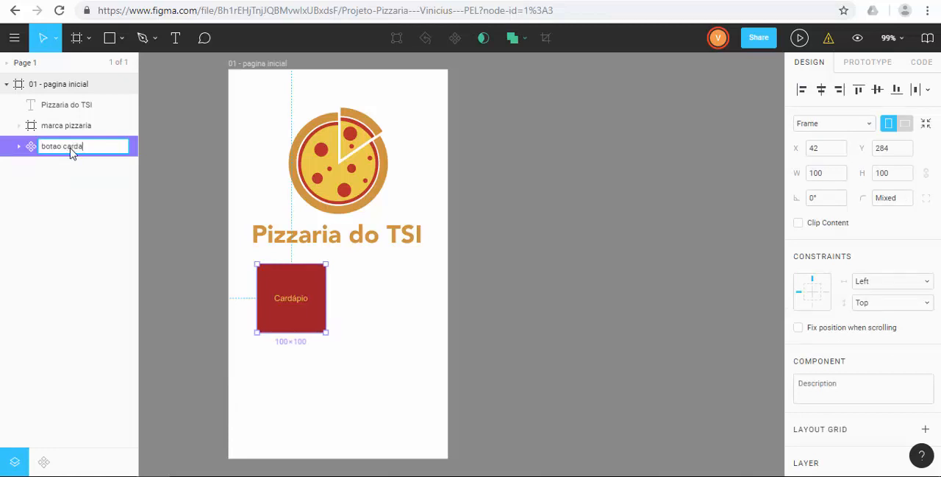
text(cardapio)
key(Return)
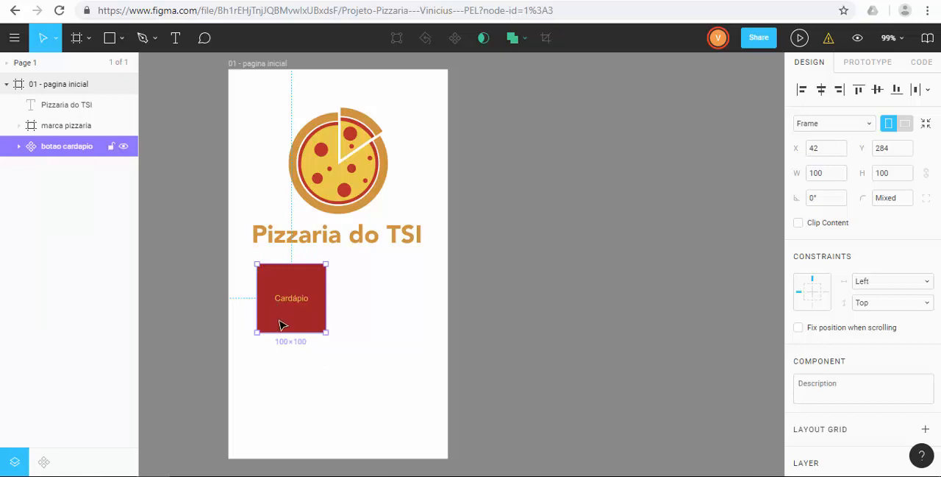
Step: Place three instances of the botao cardapio component on the home screen, one beside the original and two below
click(42, 463)
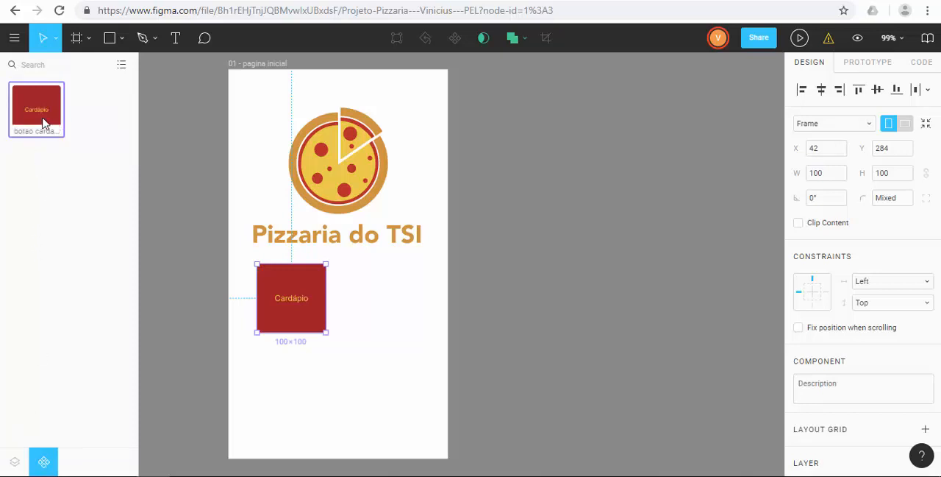
drag(40, 116, 386, 310)
drag(30, 122, 284, 394)
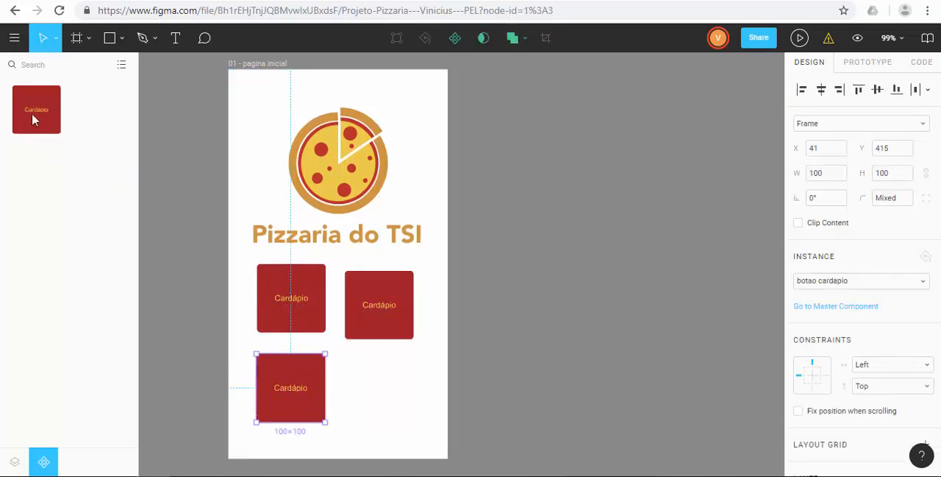
drag(232, 220, 379, 390)
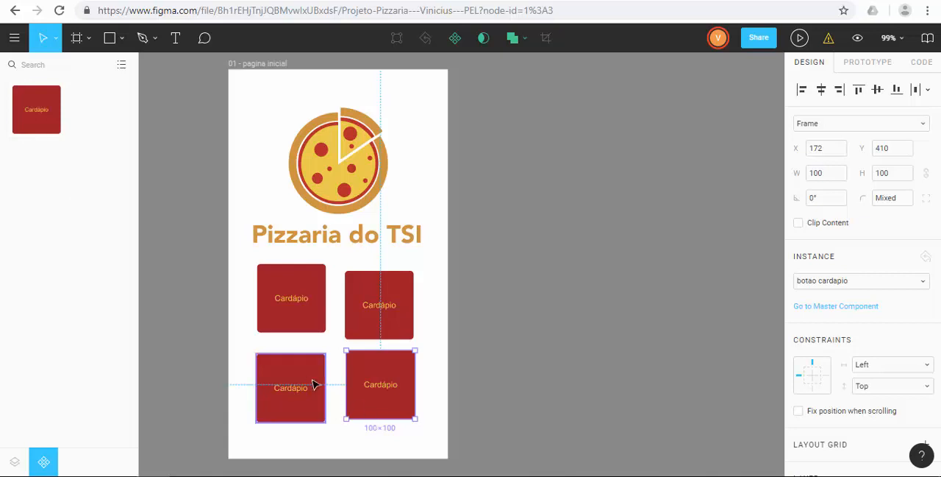
Step: Align the three button instances with the original in a two-by-two grid, at X 42 and 176, Y 284 and 403
drag(308, 368, 308, 360)
drag(353, 330, 391, 302)
drag(392, 365, 393, 366)
click(440, 249)
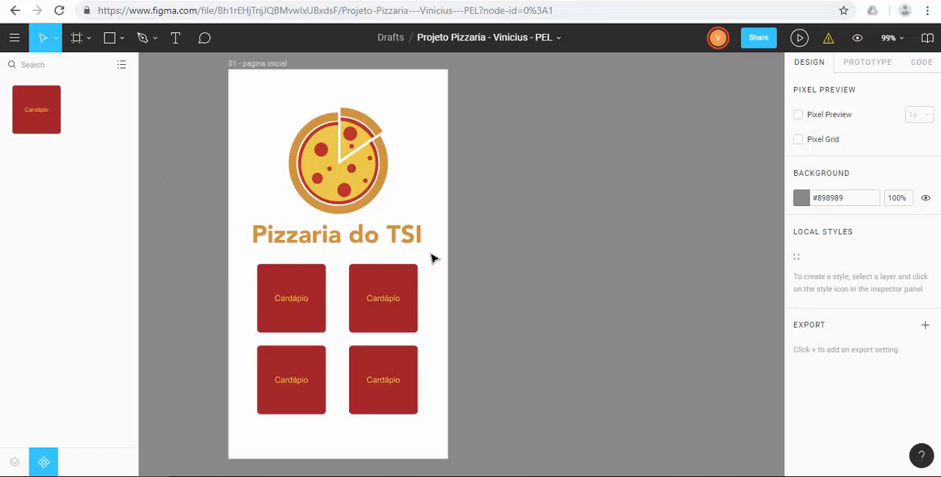
Step: Create a component from the pizza logo and the Pizzaria do TSI title together
drag(442, 239, 254, 123)
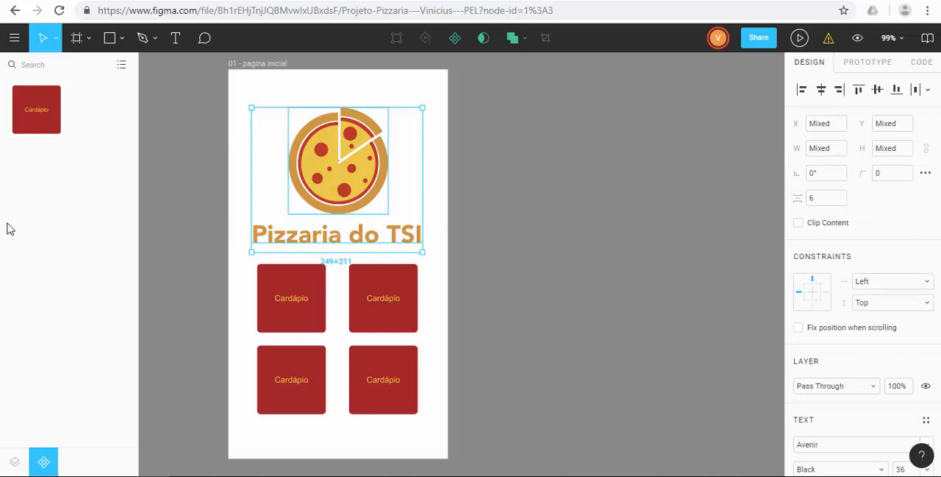
right_click(333, 187)
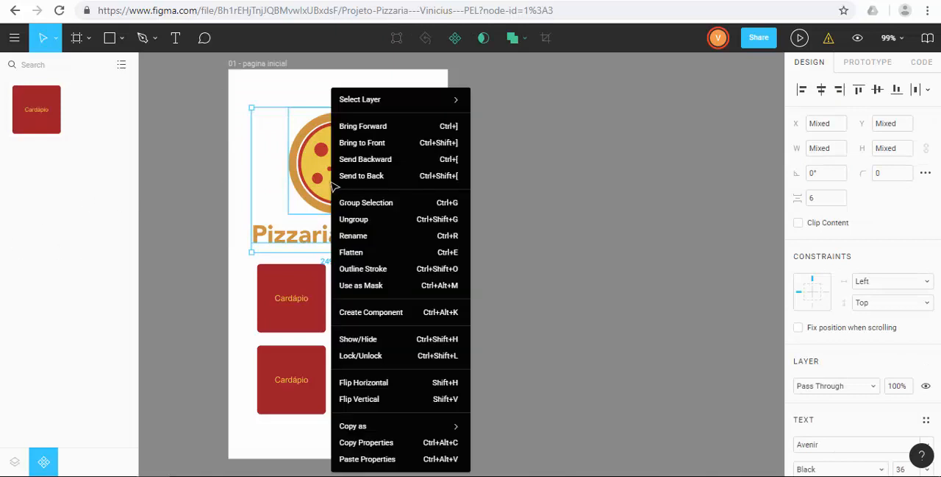
click(367, 315)
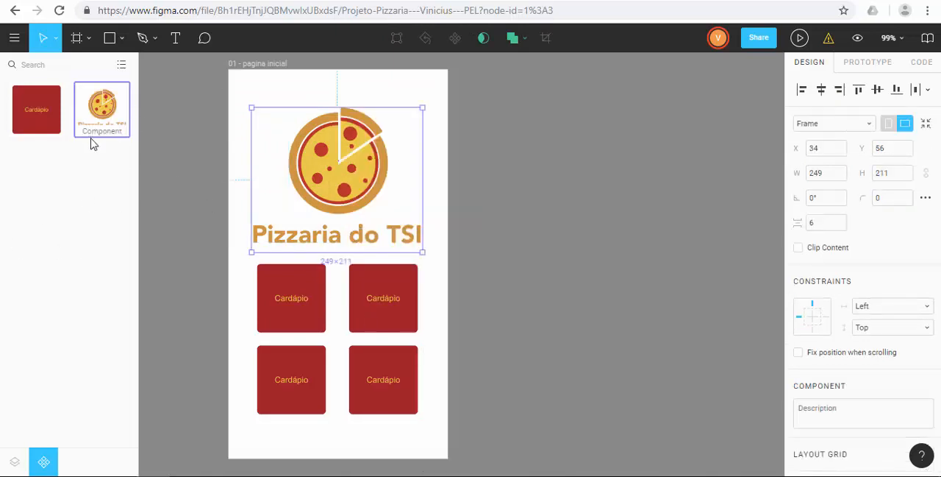
Step: Check in the layer list which layer belongs to each of the four buttons
click(15, 465)
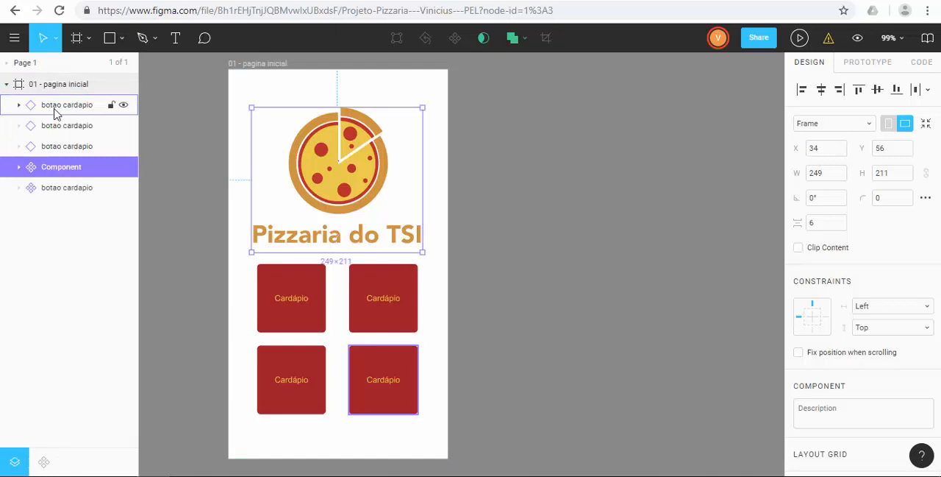
click(379, 305)
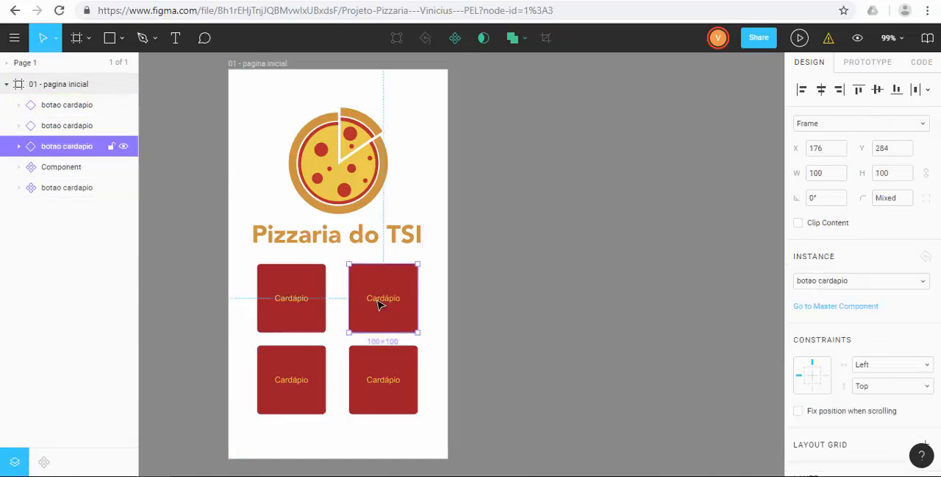
click(375, 376)
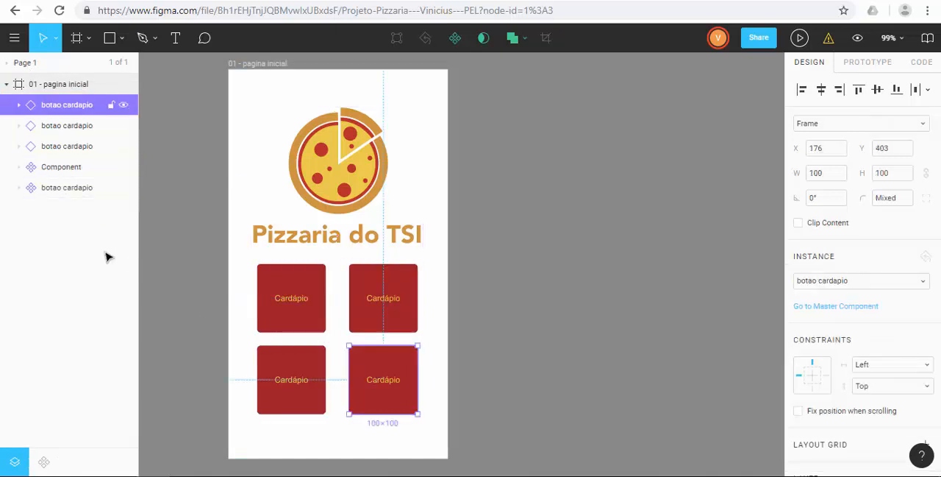
click(298, 365)
click(411, 314)
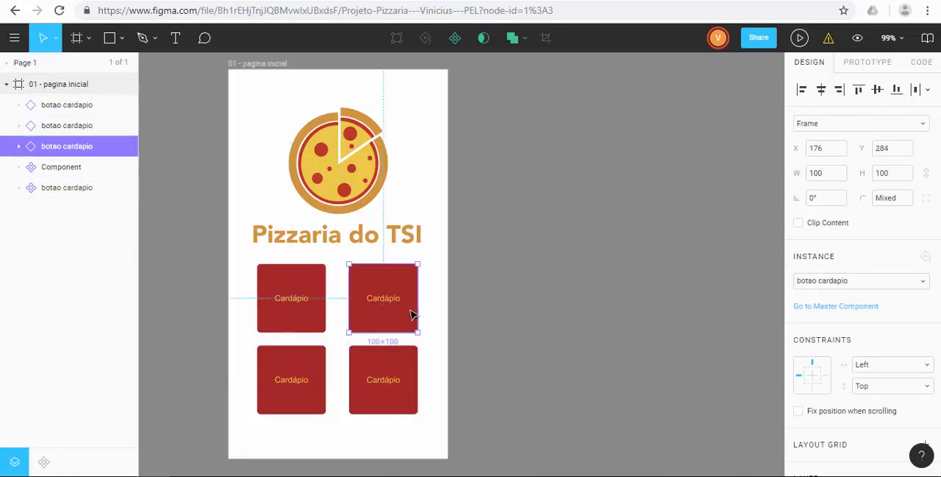
click(394, 361)
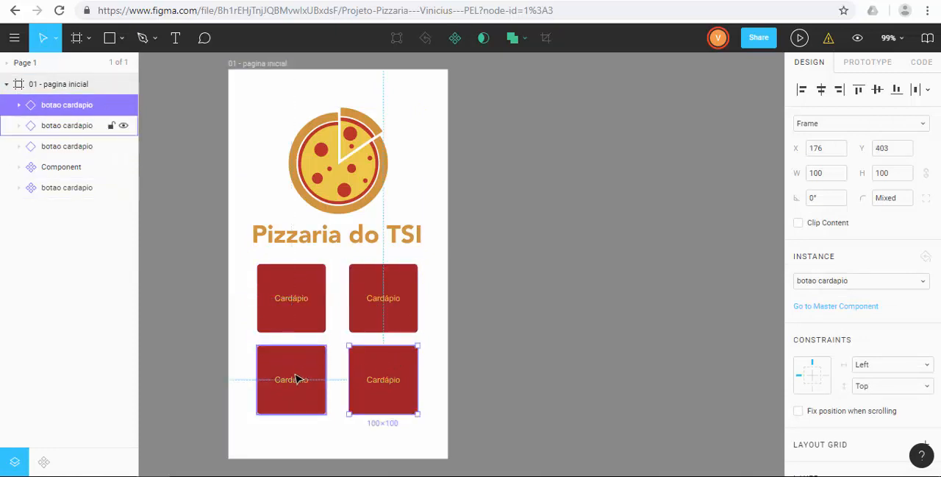
click(298, 378)
click(309, 319)
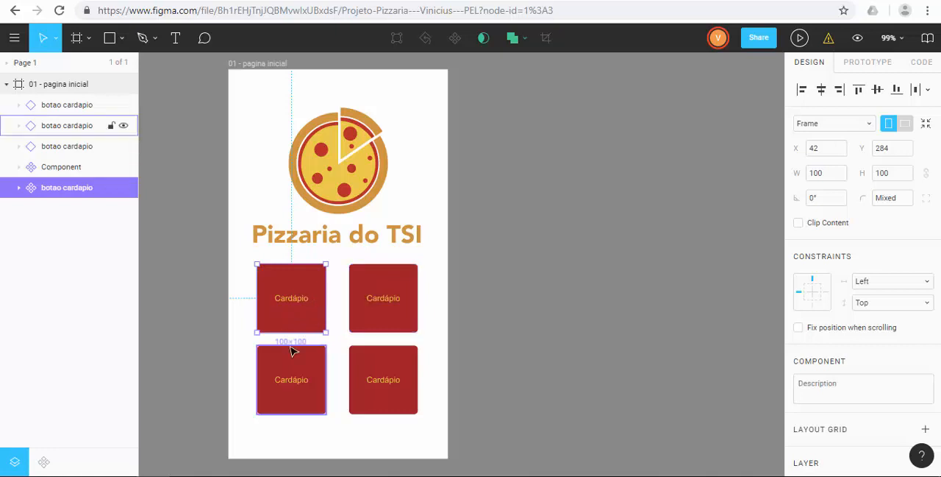
Step: Rename the instance directly below the original button as botao Meus pedidos
click(320, 387)
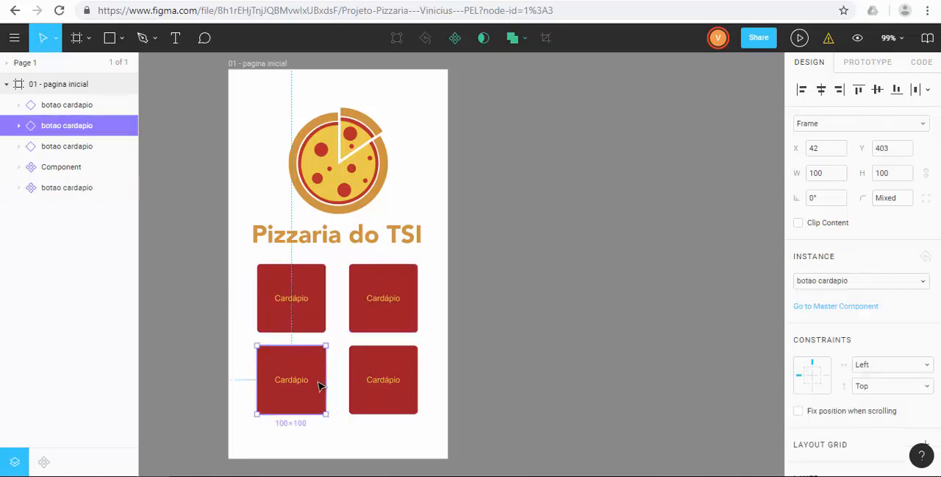
double_click(73, 127)
click(83, 128)
double_click(87, 127)
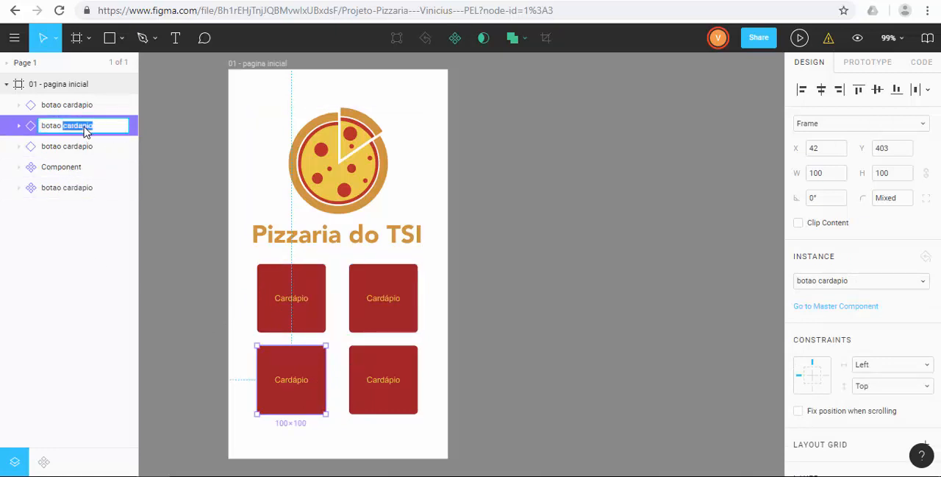
text(Meus pedidos)
Step: Rename the instance beside the original button as botao Endereço
click(73, 147)
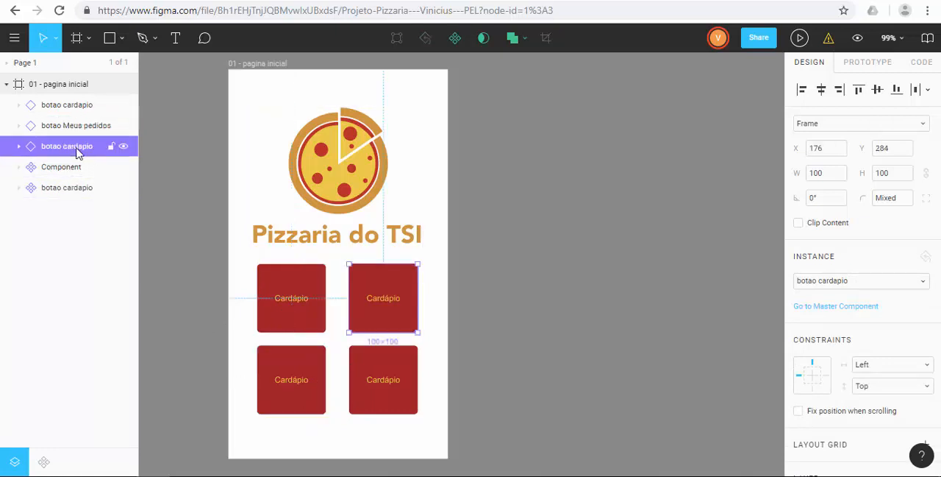
double_click(79, 147)
text(Endereço)
key(Return)
Step: Rename the remaining instance, diagonally below the original button, as botao pagamento
click(81, 104)
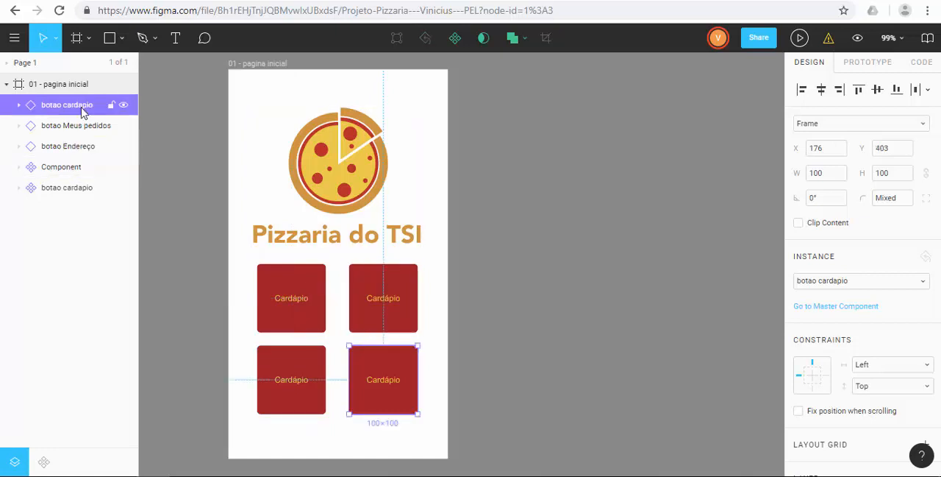
double_click(77, 105)
double_click(75, 105)
text(pagamento)
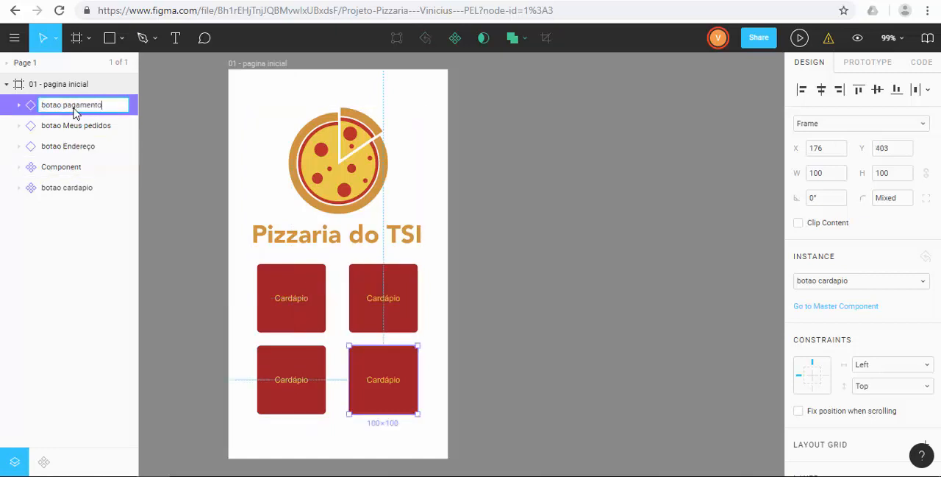
key(Return)
Step: Try darker red fills, #812222 and #612020, on the rectangle inside the botao cardapio master component
click(64, 168)
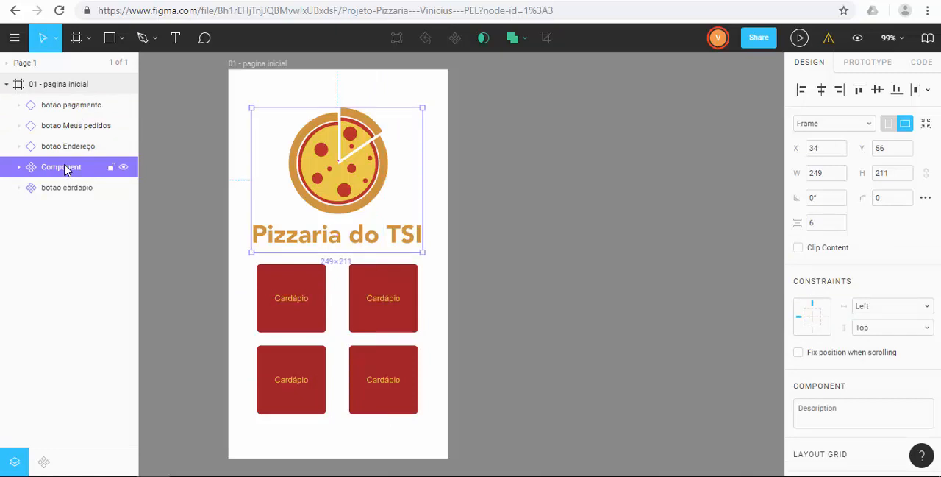
click(44, 190)
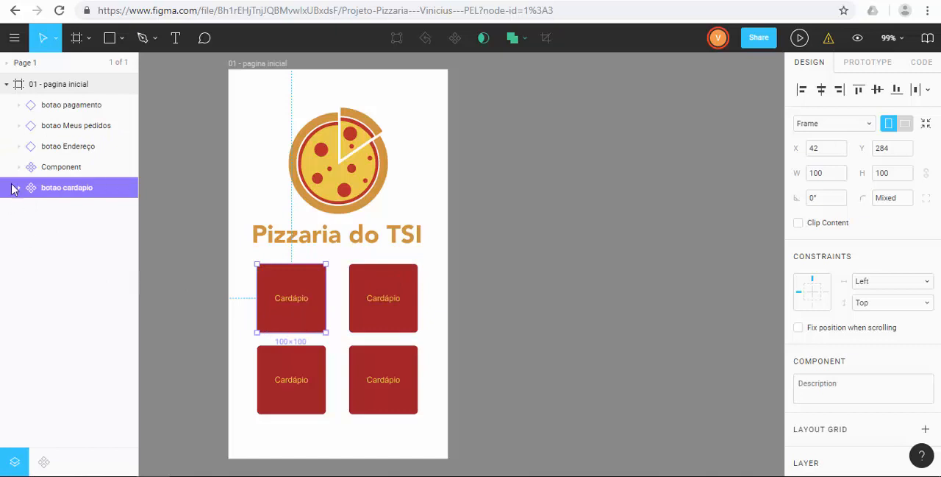
double_click(286, 319)
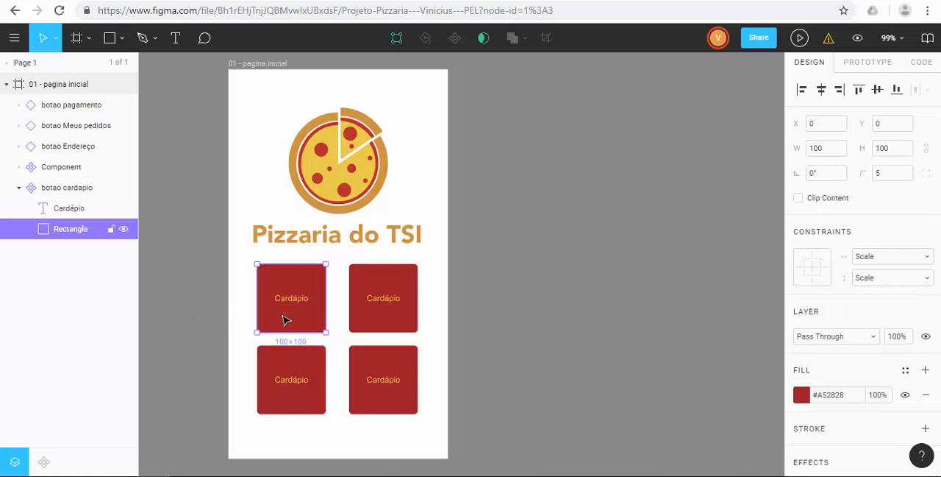
click(800, 398)
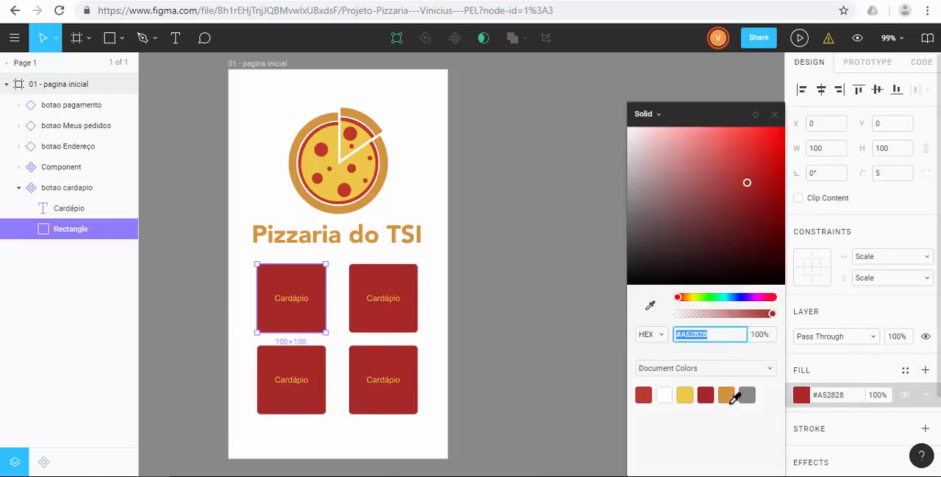
click(711, 393)
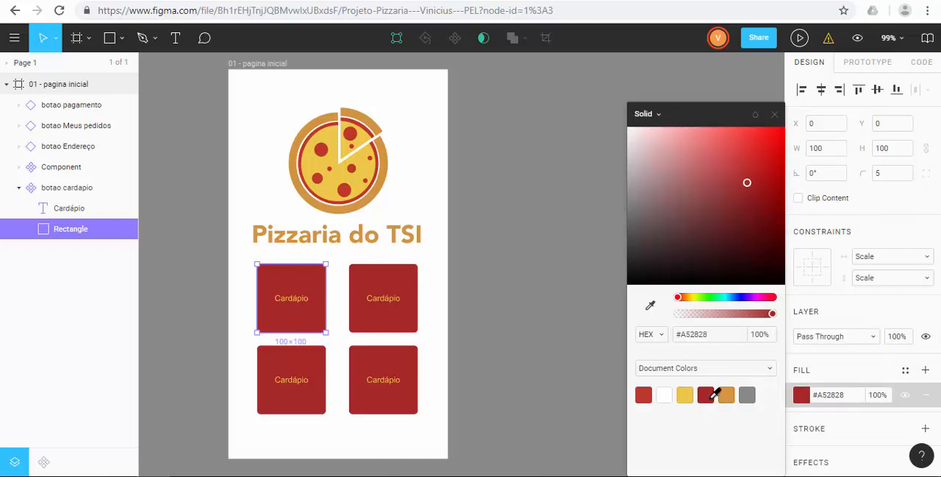
click(744, 210)
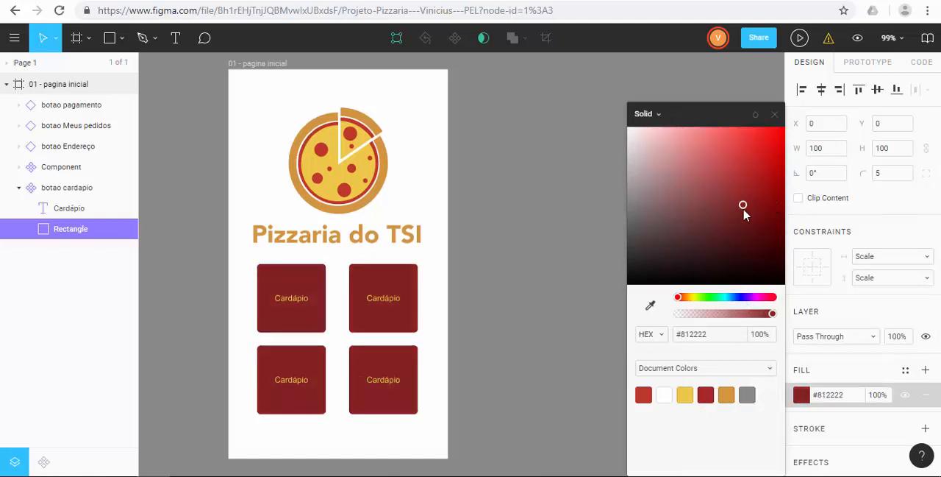
drag(743, 214, 734, 230)
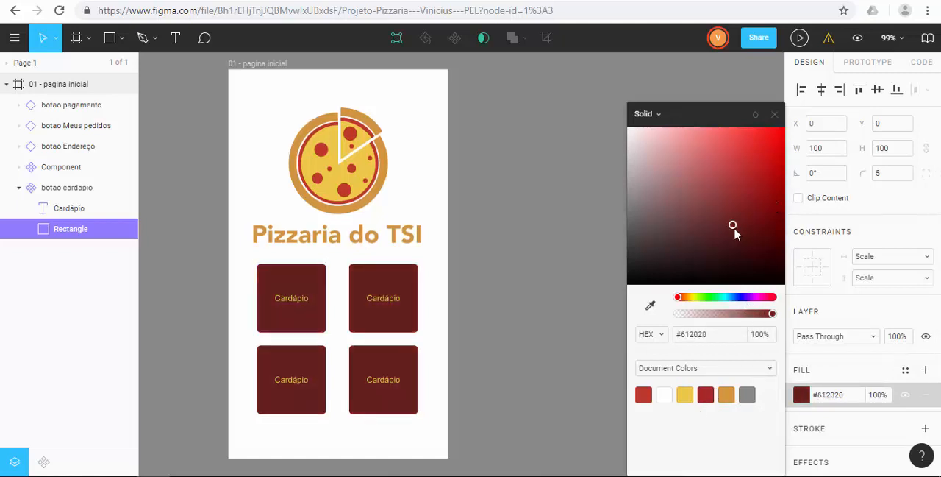
Step: Try yellow #EFC849, orange, grey #898989 and brownish fills such as #584832 and #62594C on the master button's rectangle
click(686, 395)
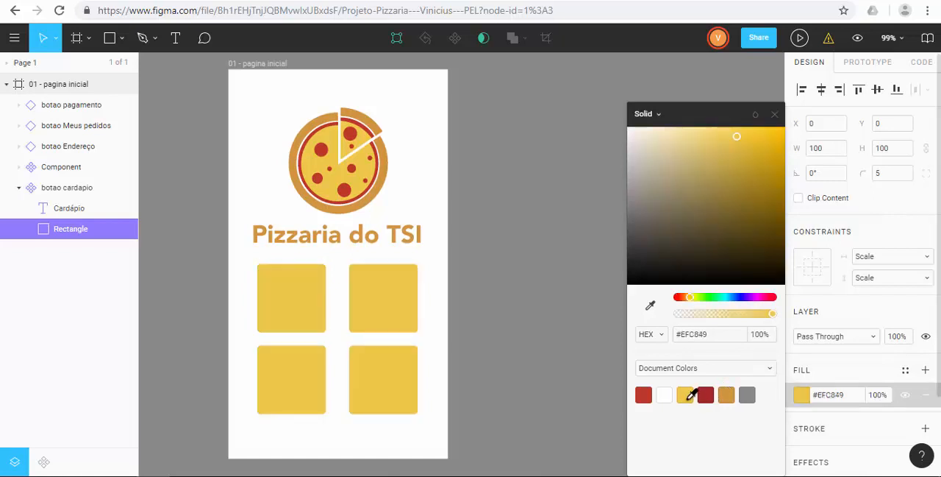
click(727, 395)
click(747, 395)
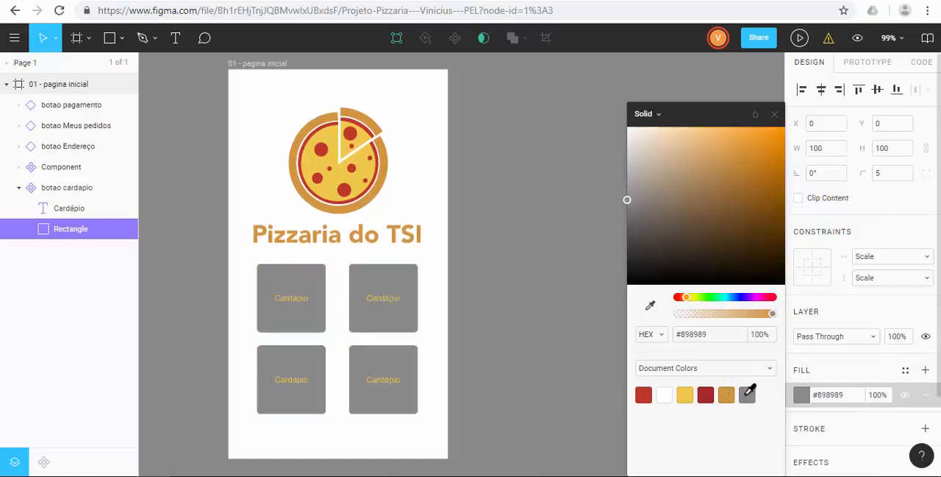
click(690, 242)
click(647, 253)
click(696, 231)
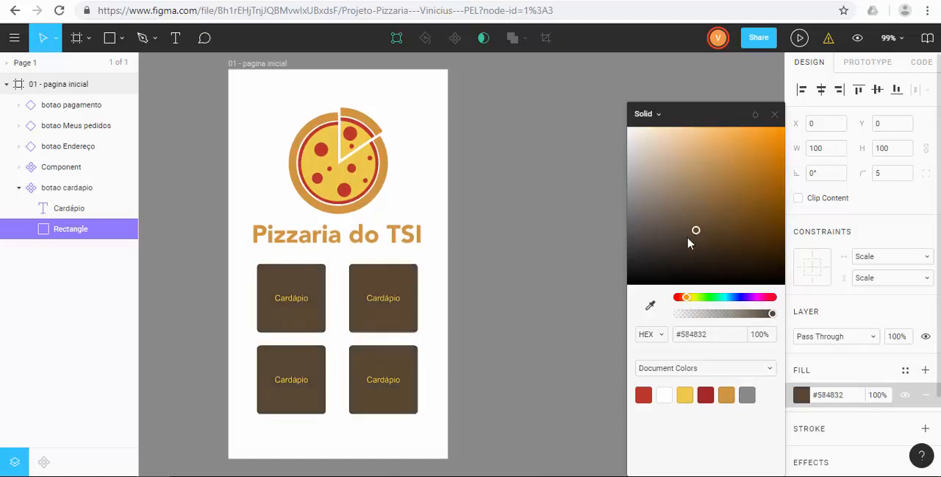
click(656, 245)
click(662, 223)
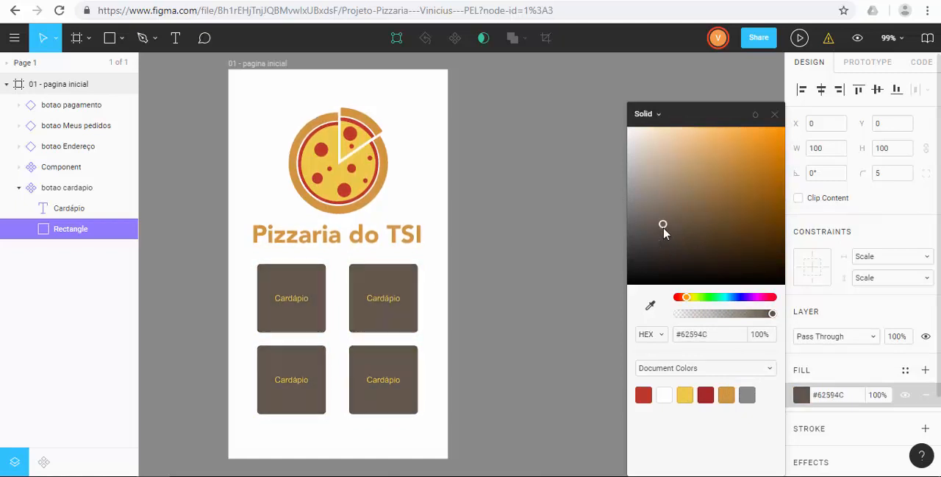
Step: Set the master button rectangle's fill to the document's dark red #A52828 and collapse the botao cardapio layer
click(707, 392)
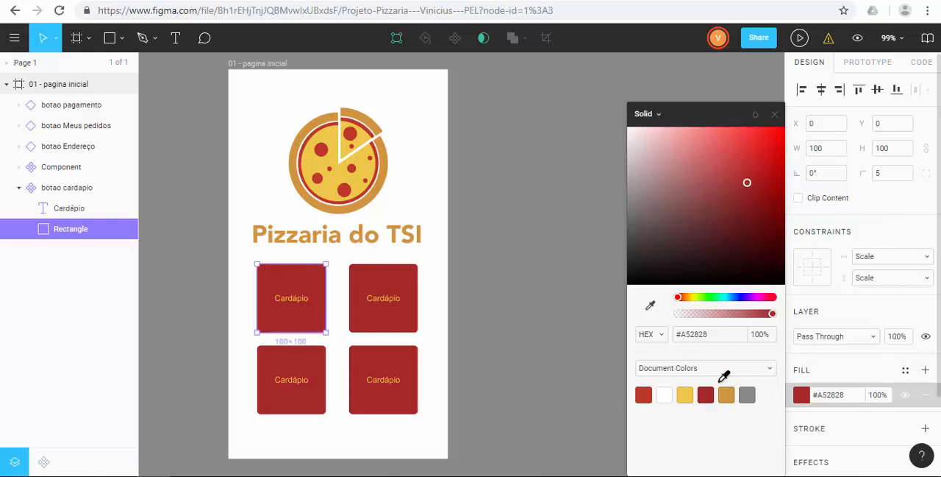
click(775, 114)
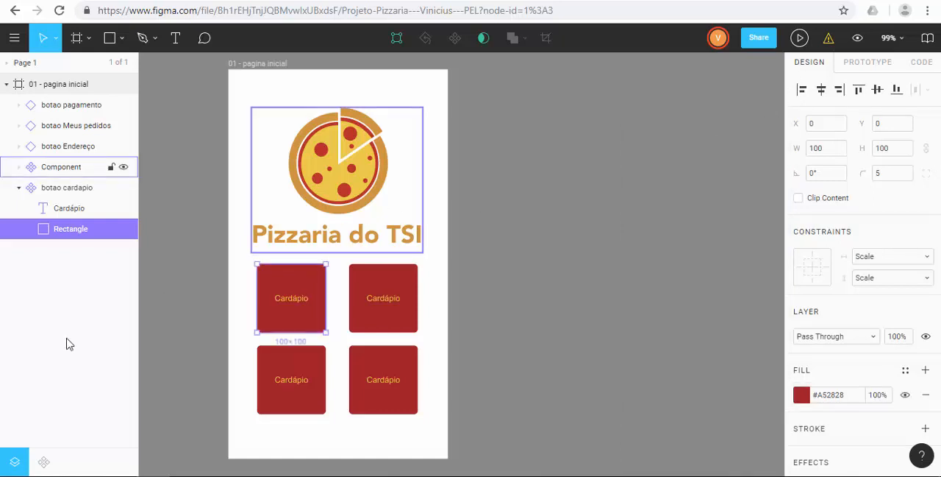
click(18, 188)
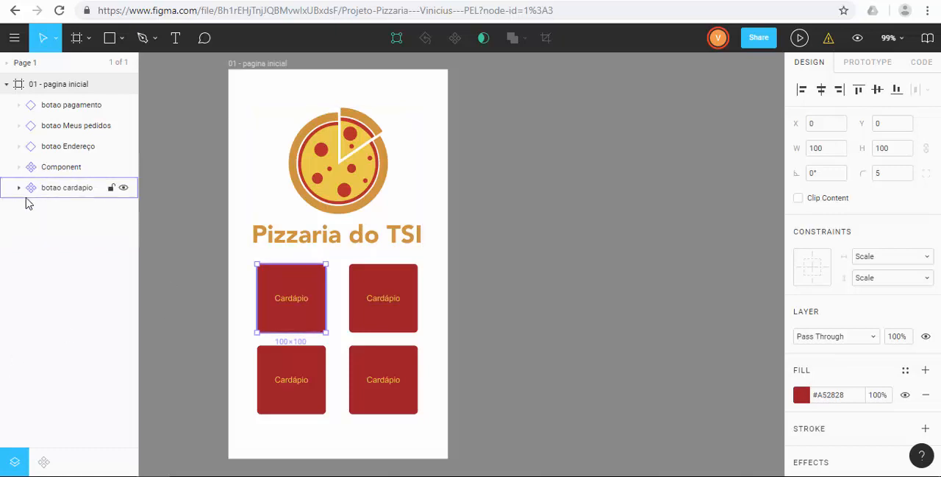
Step: Change the label text of the botao Endereço instance to Endereço
click(386, 305)
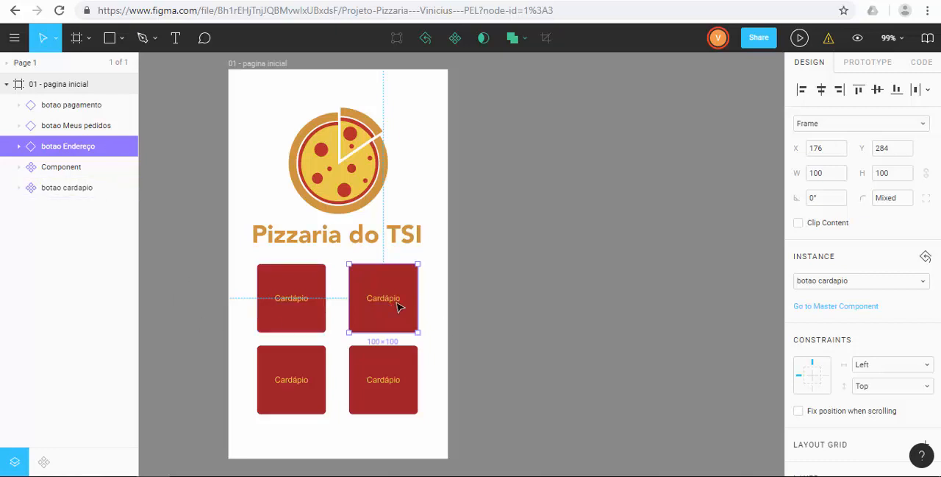
double_click(397, 306)
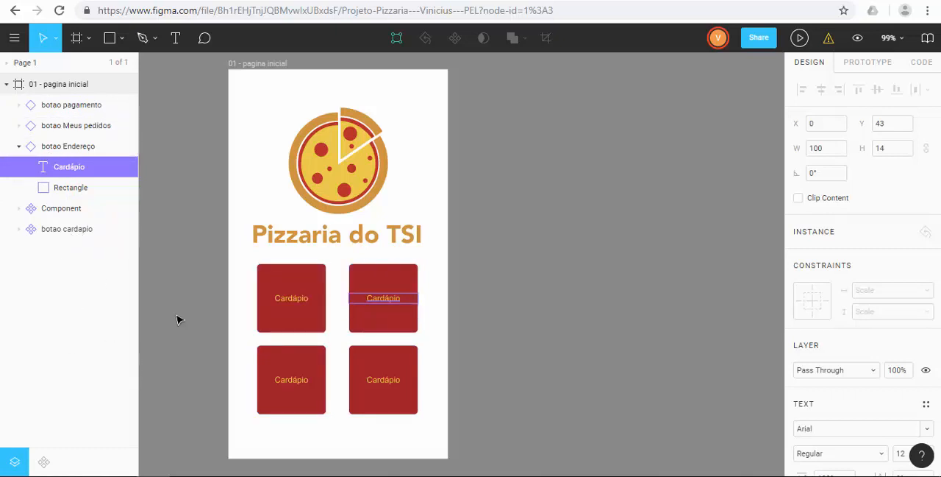
double_click(384, 300)
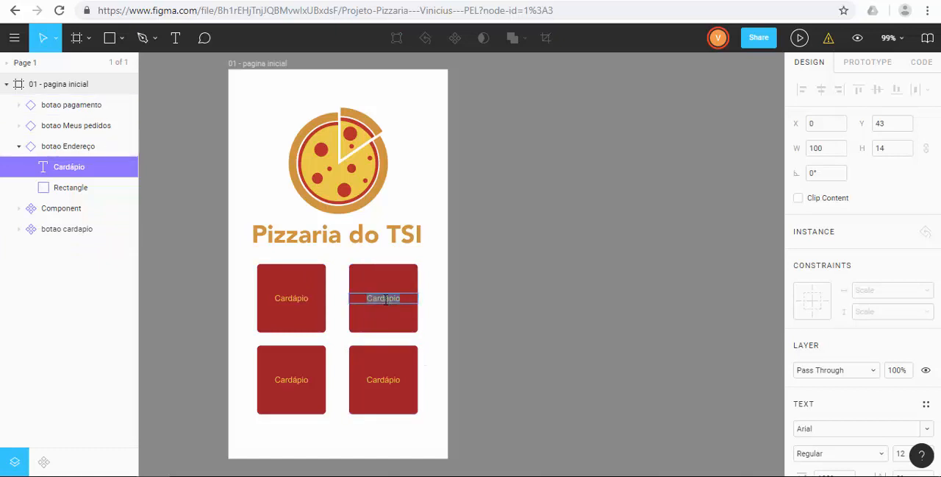
text(Endereço)
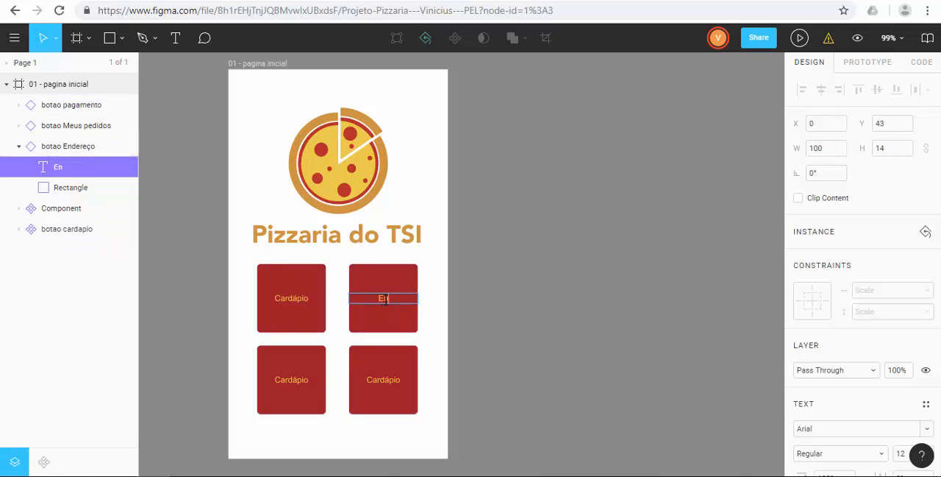
Step: Change the label text of the botao pagamento instance to Pagamento
click(387, 384)
double_click(387, 381)
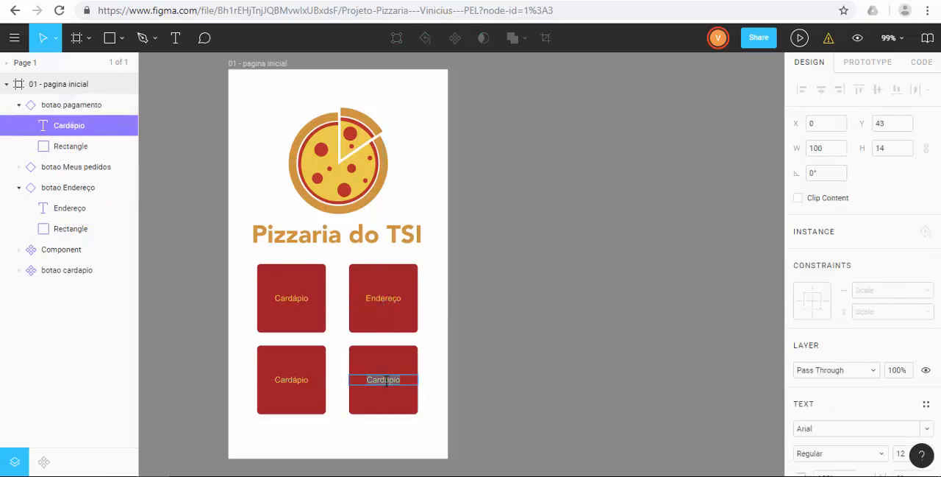
text(Pagamento)
Step: Change the label text of the botao Meus pedidos instance to Meus Pedidos and clear the selection
click(285, 386)
double_click(288, 387)
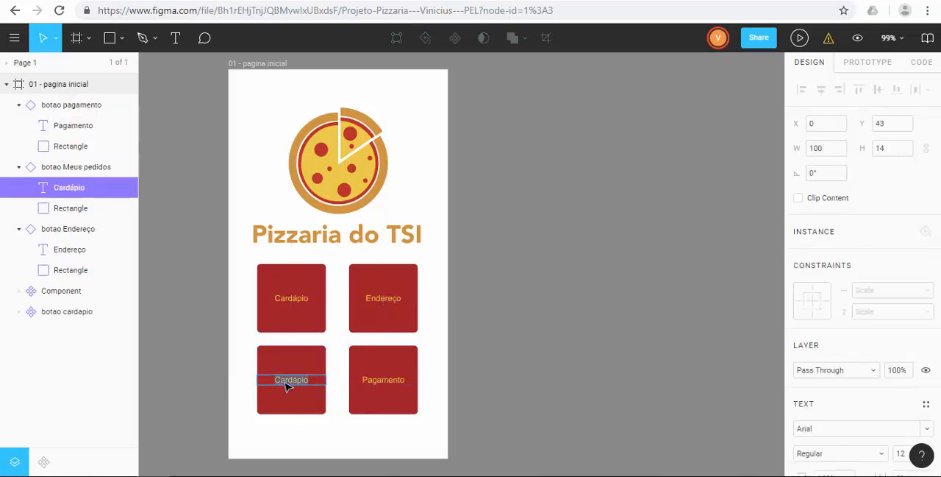
text(Meus Pedidos)
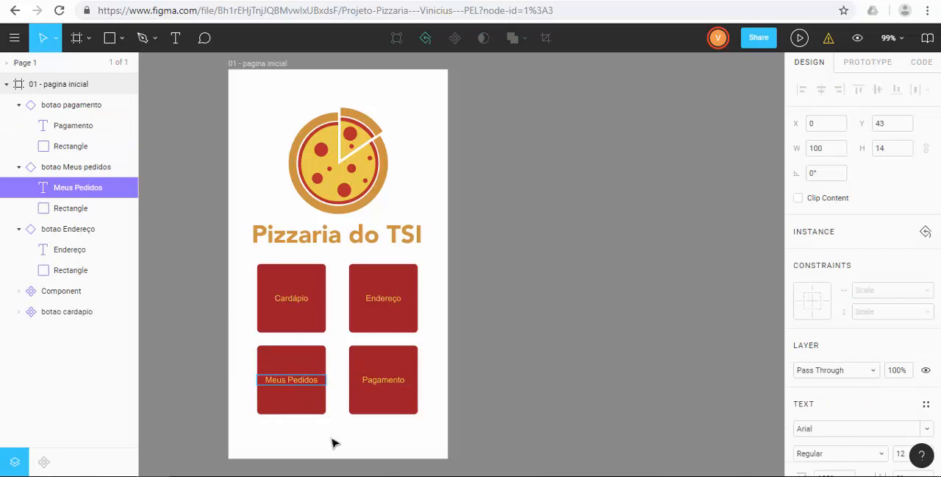
click(340, 447)
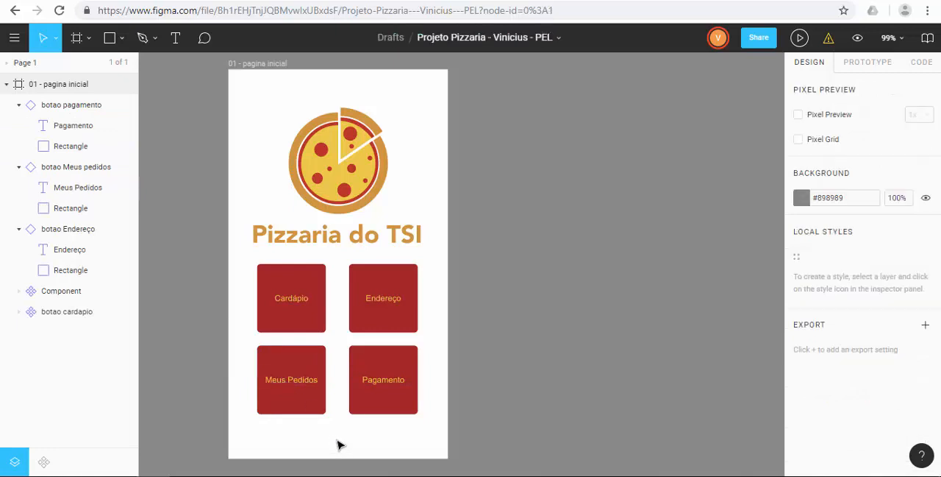
Step: Collapse the botao pagamento, botao Meus pedidos and botao Endereço layers
click(18, 105)
click(18, 125)
click(18, 146)
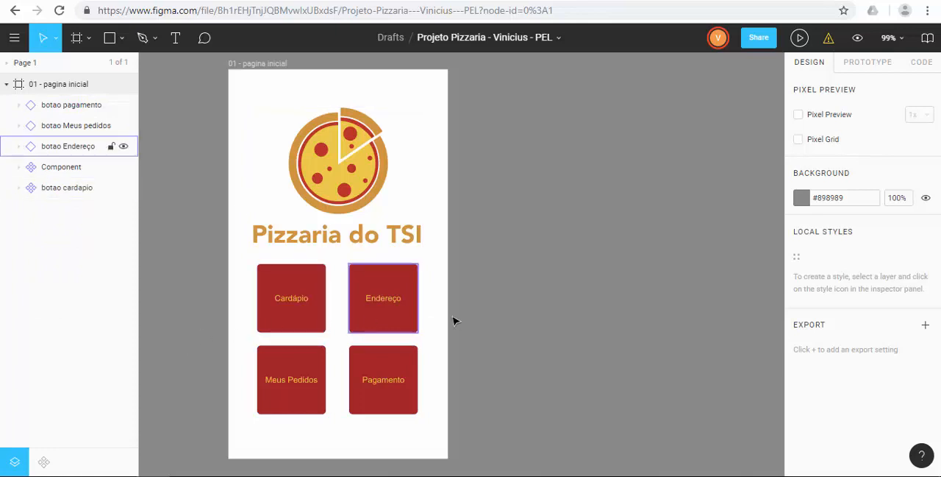
Step: Set the fill of the Cardápio text inside the botao cardapio master component to white, #FFFFFF
click(291, 325)
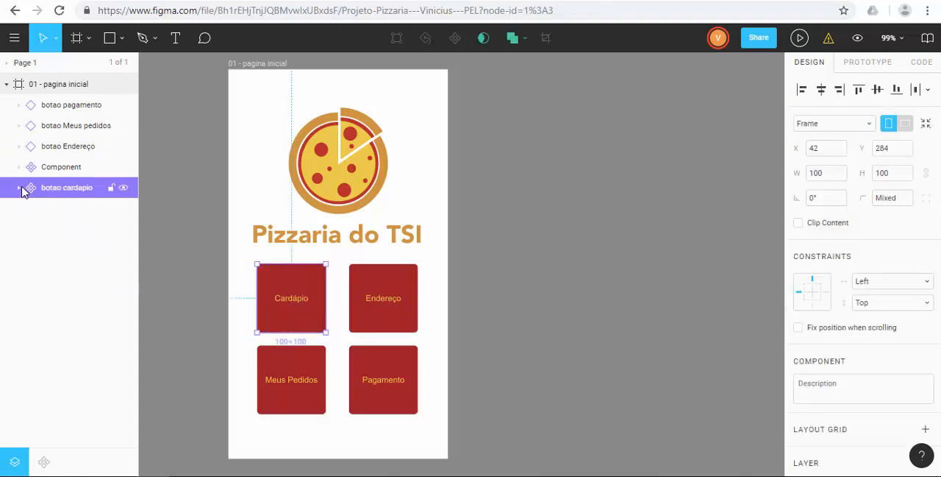
key(ctrl+alt+k)
double_click(293, 322)
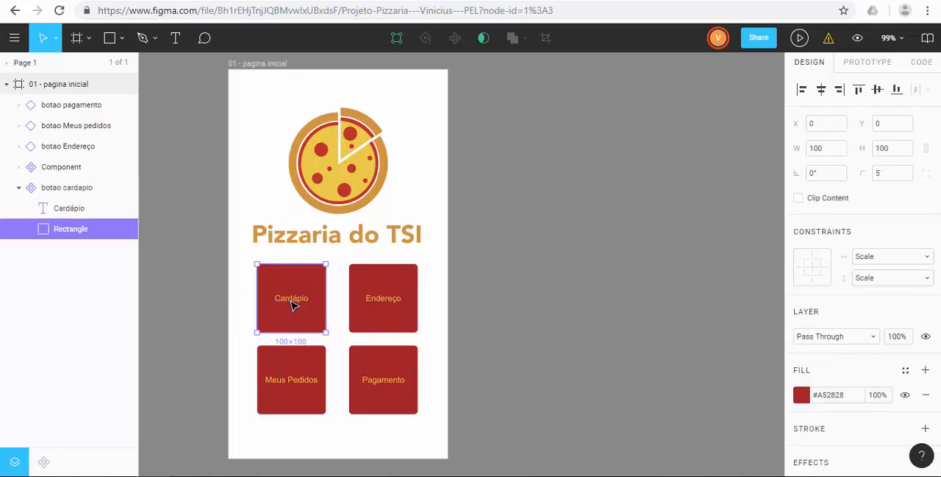
click(292, 306)
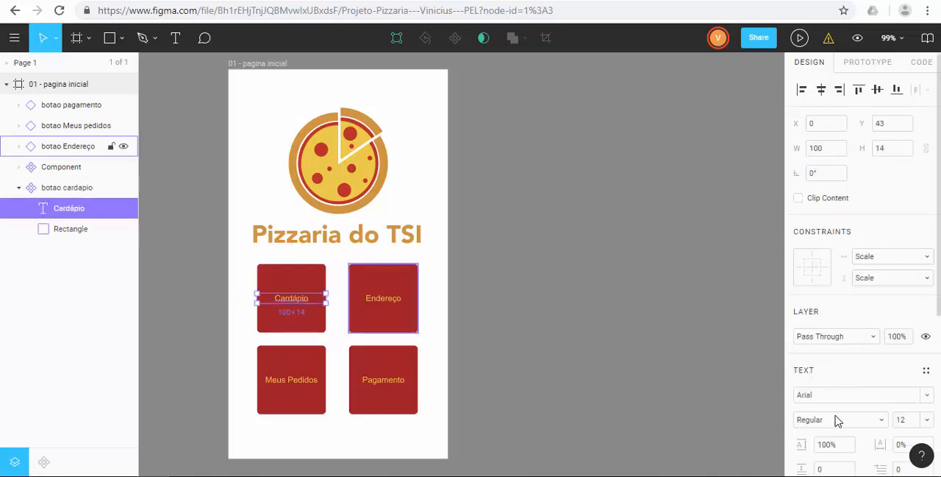
scroll(843, 345, down, 4)
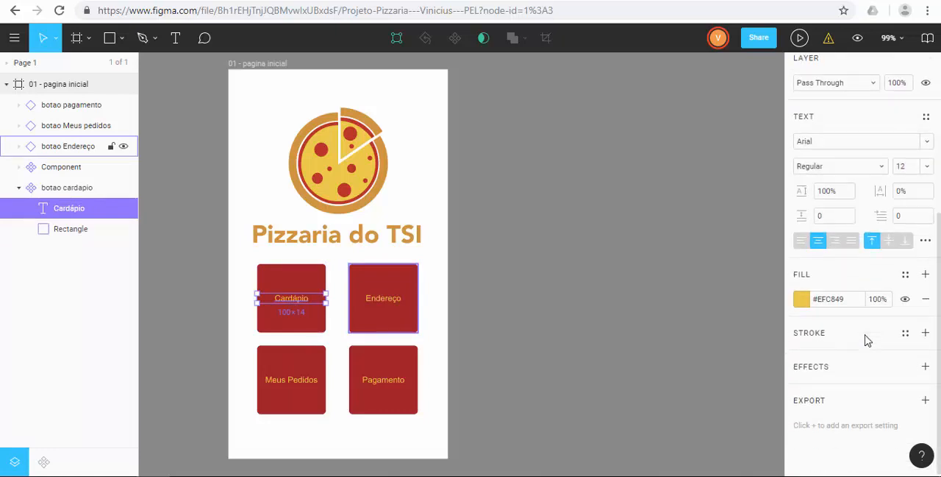
click(801, 299)
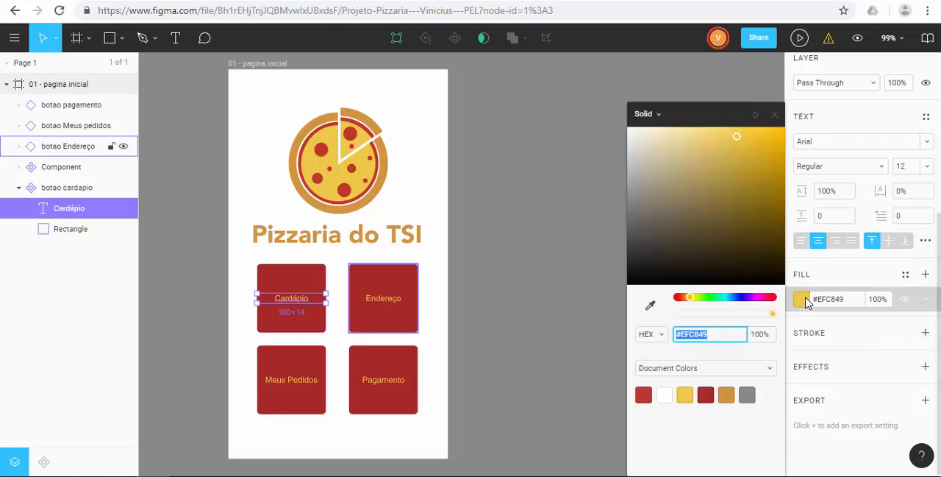
click(628, 128)
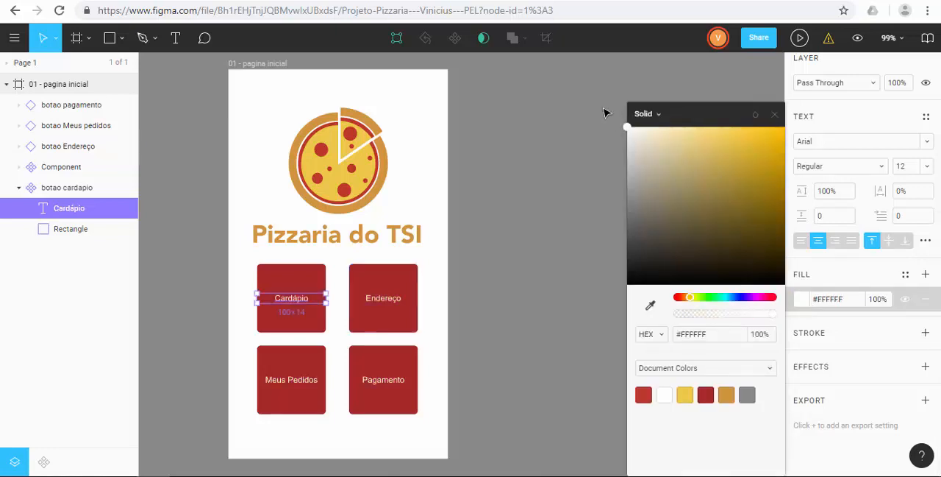
click(438, 374)
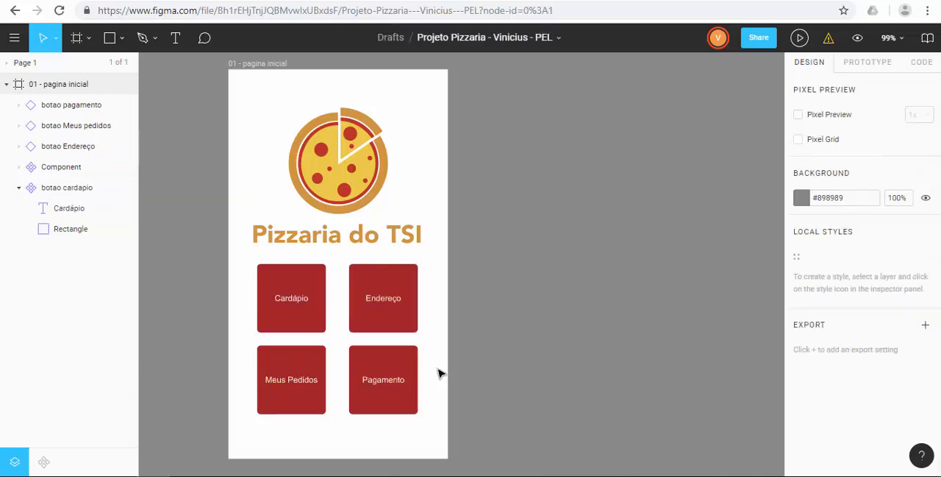
Step: Add a Drop Shadow effect to the botao cardapio master component
click(287, 330)
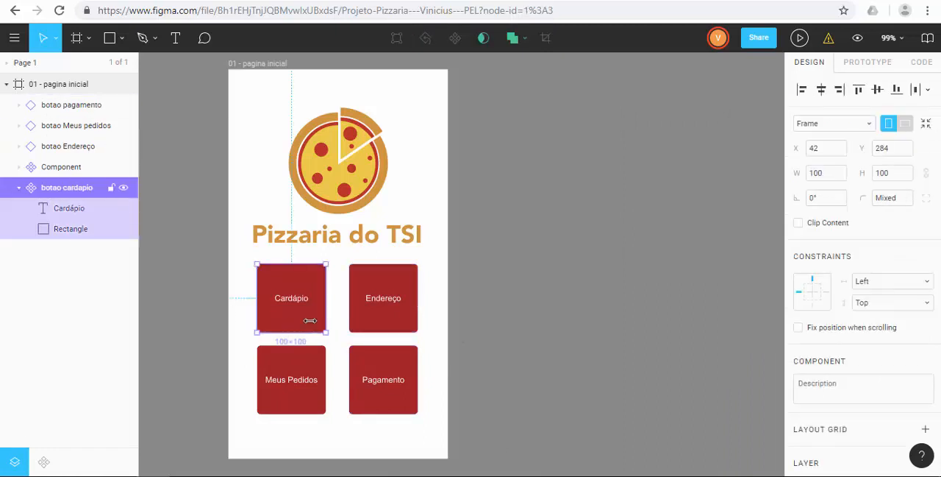
click(459, 344)
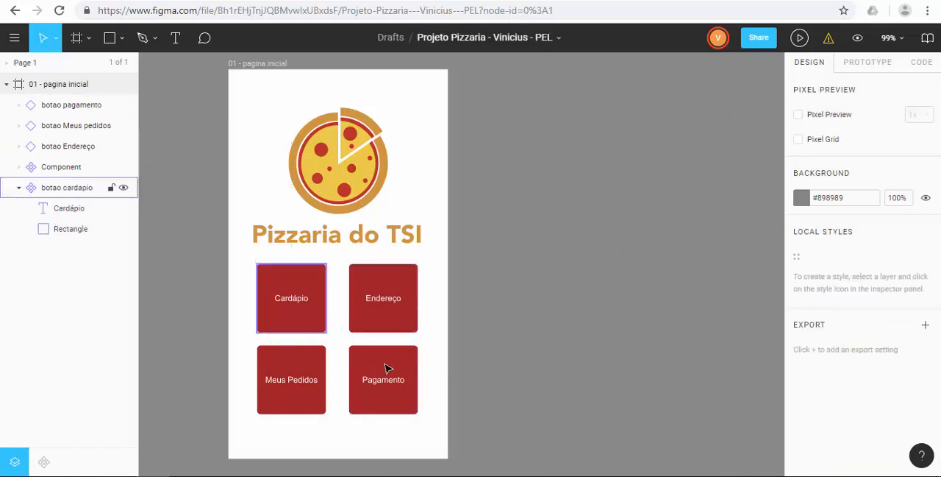
click(315, 332)
scroll(862, 417, down, 5)
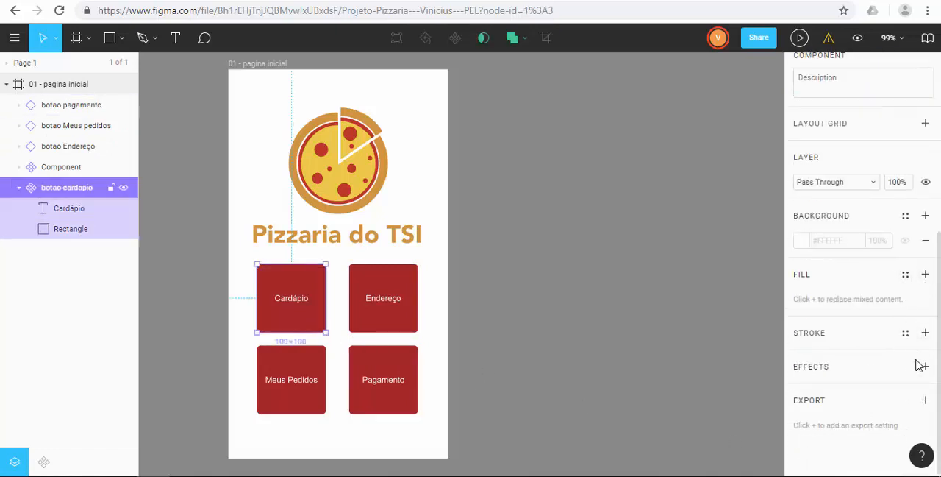
click(925, 367)
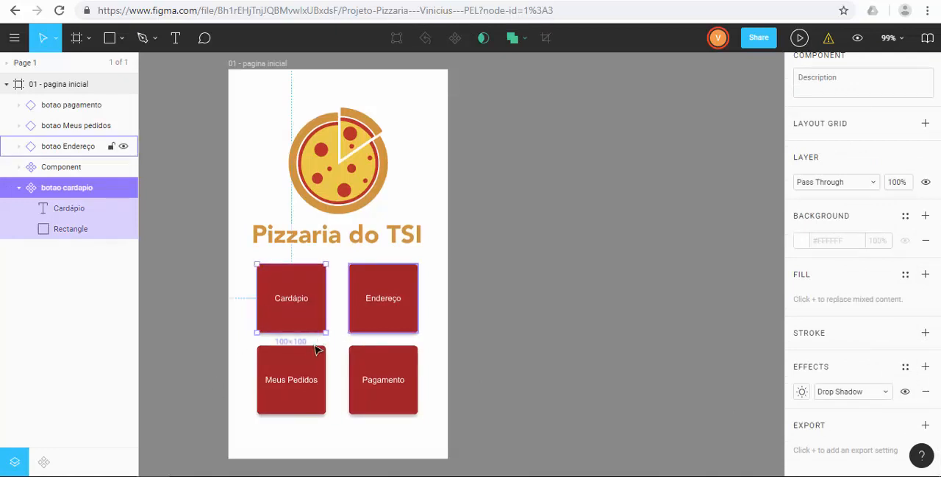
Step: Set the master button's drop shadow to blur 2, X offset 2 and 50% opacity
click(801, 392)
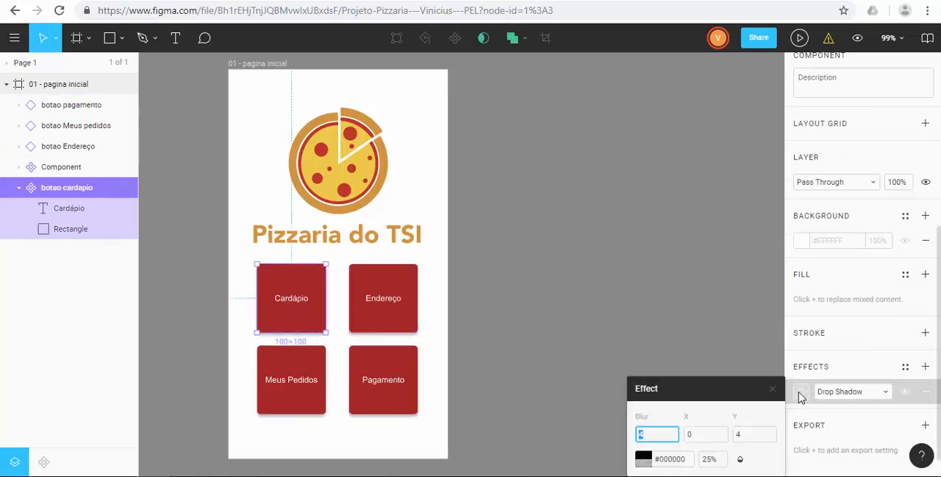
key(Tab)
click(712, 459)
text(50)
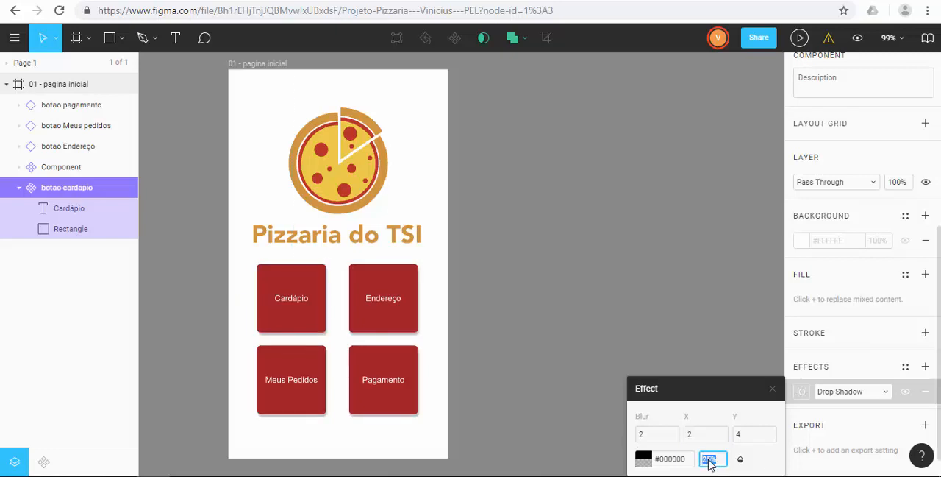
key(Return)
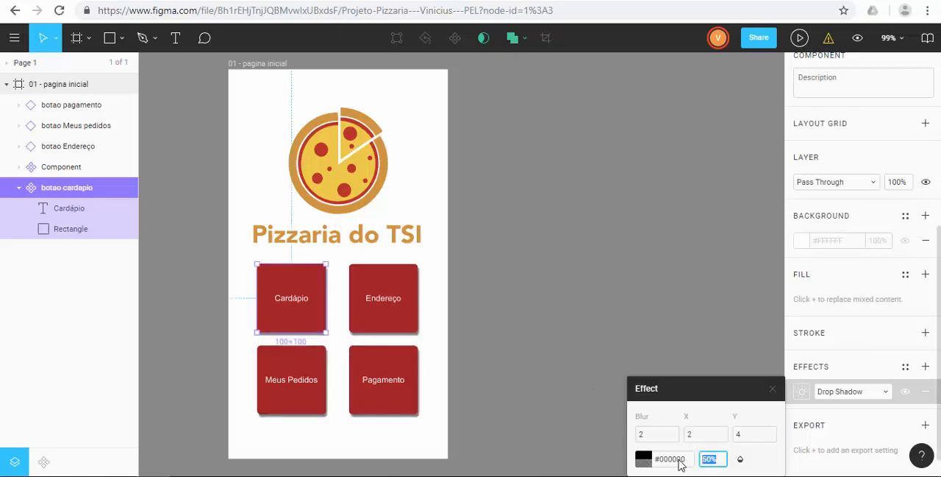
Step: Set the drop shadow's Y offset to 2 and collapse the botao cardapio layer
drag(743, 434, 716, 430)
text(2)
click(646, 388)
click(698, 340)
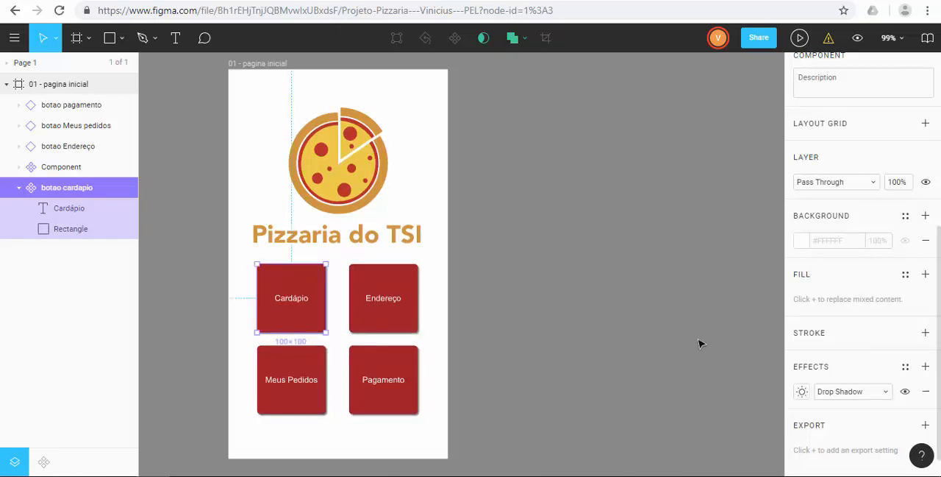
click(699, 344)
click(21, 188)
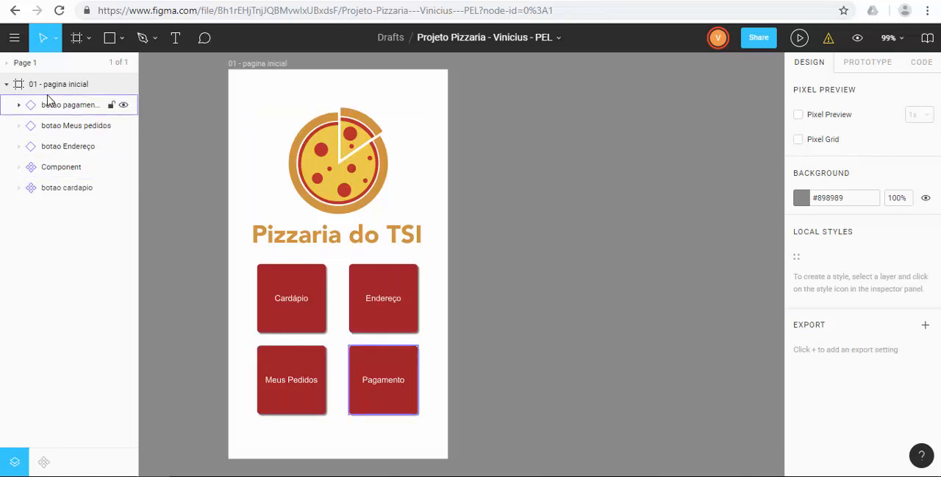
Step: Add two blank iPhone SE frames beside the 01 - pagina inicial frame
click(79, 41)
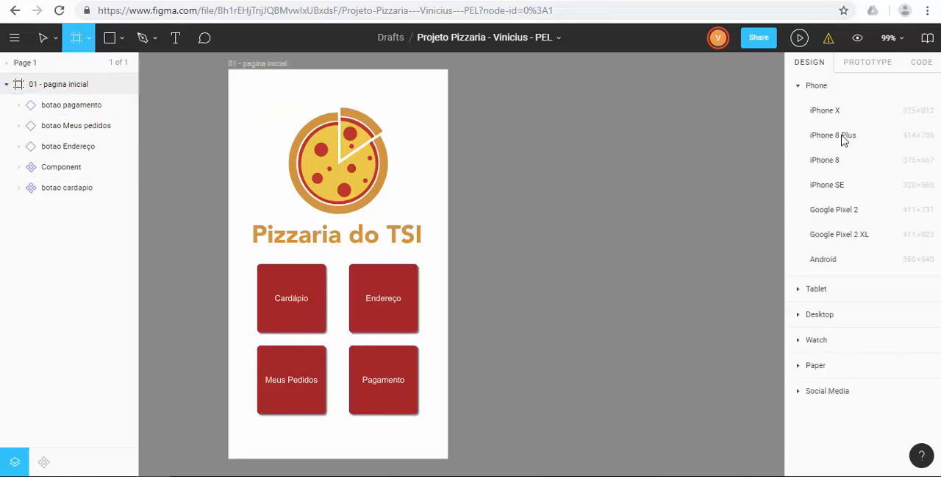
click(845, 186)
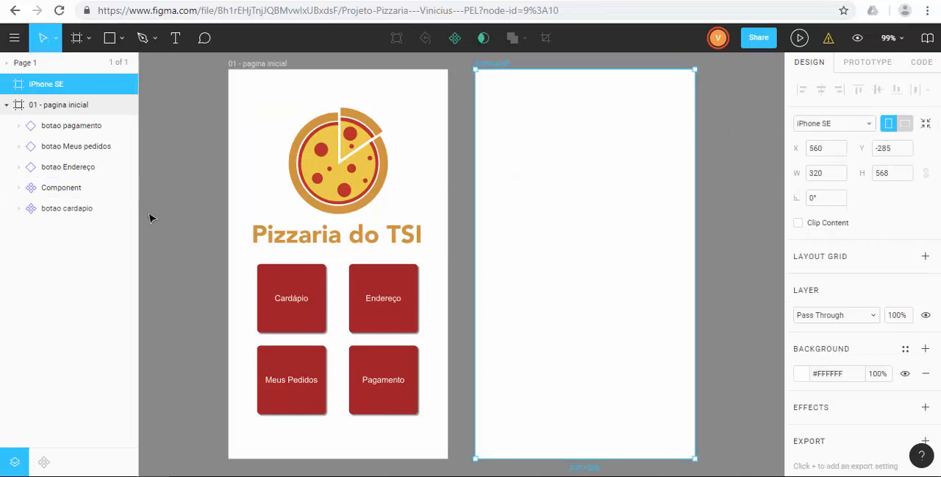
click(89, 37)
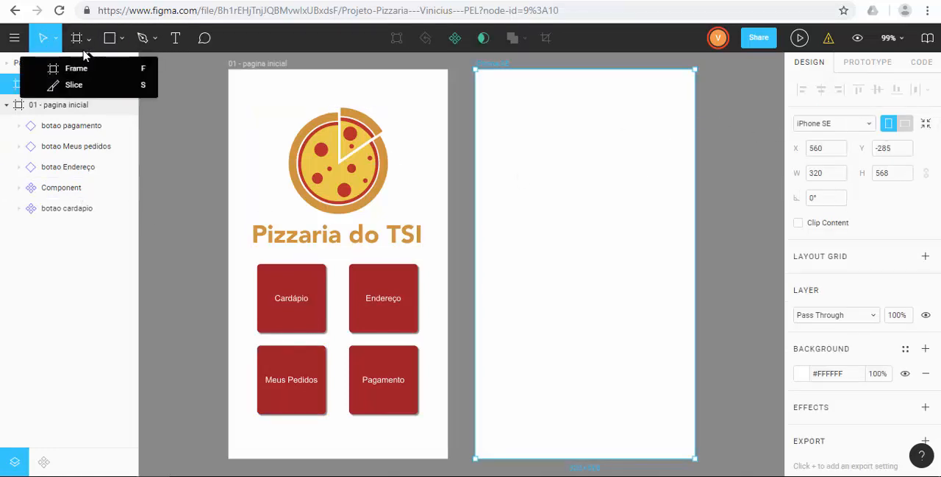
click(81, 66)
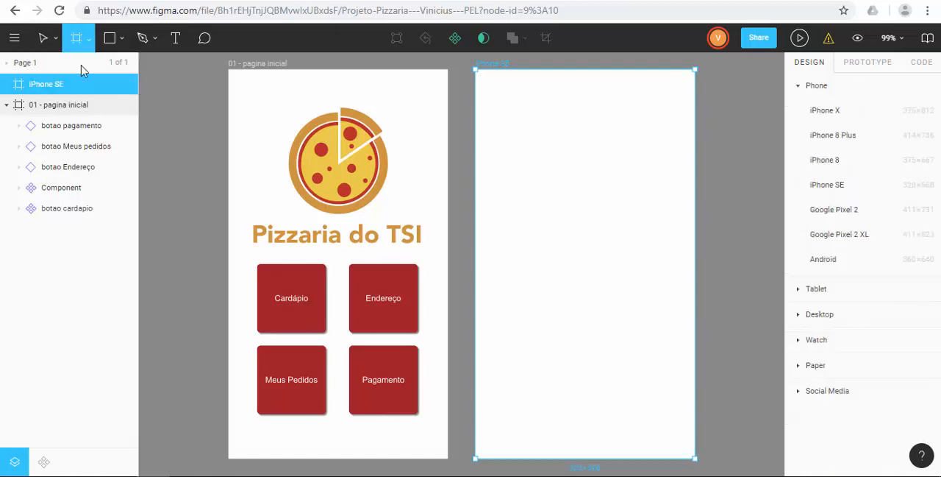
click(844, 185)
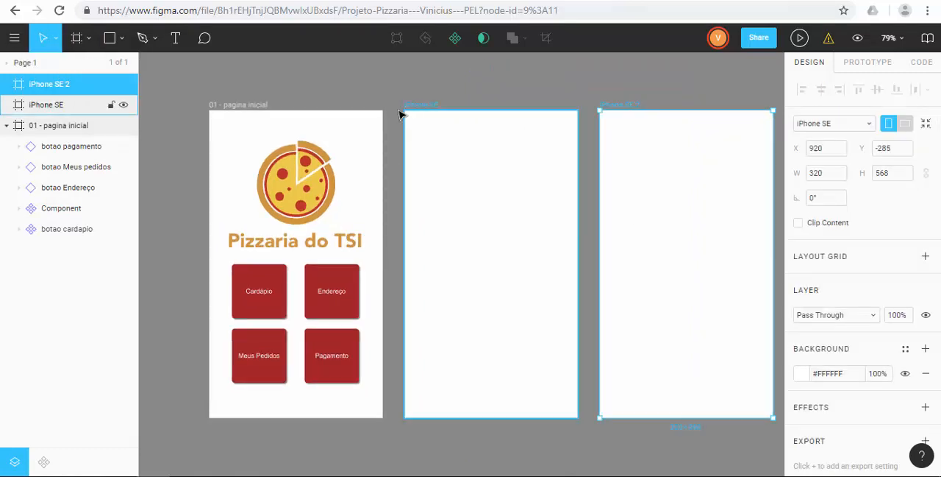
Step: Collapse the 01 - pagina inicial frame and rename the first new iPhone SE frame as 02 - cardápio
click(6, 126)
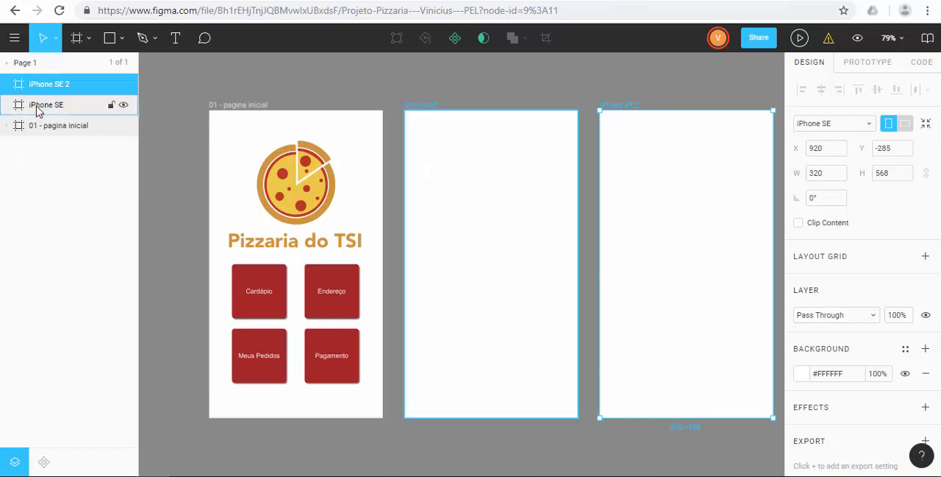
click(38, 109)
double_click(38, 108)
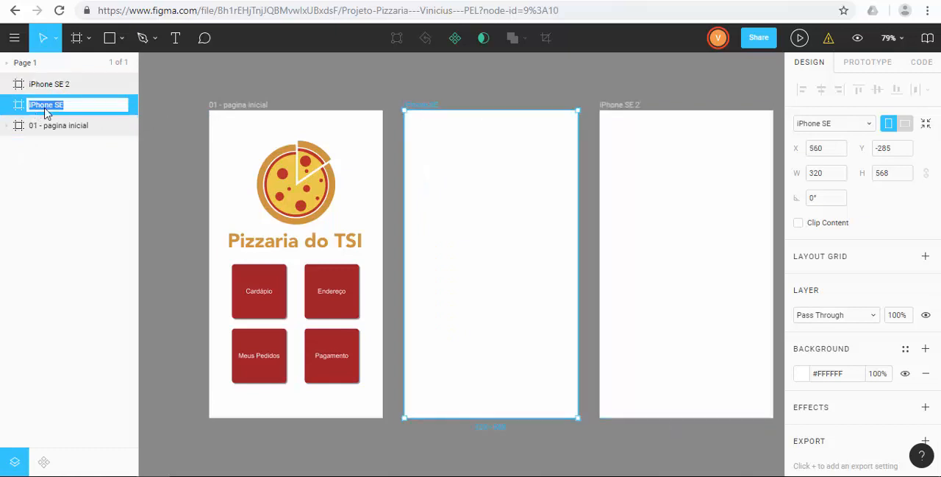
text(02 - c)
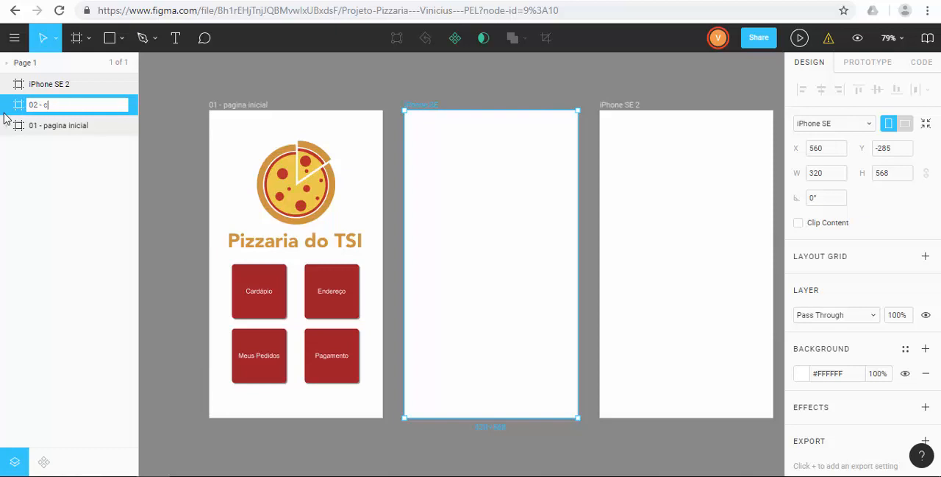
text(ardápio)
key(Return)
Step: Rename the iPhone SE 2 frame as 03 - Meus pedidos
click(55, 85)
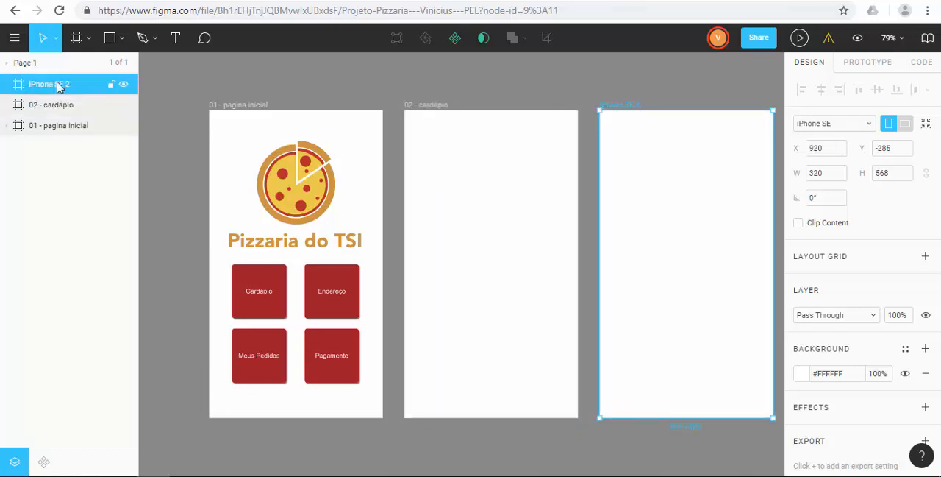
double_click(55, 85)
text(03 -)
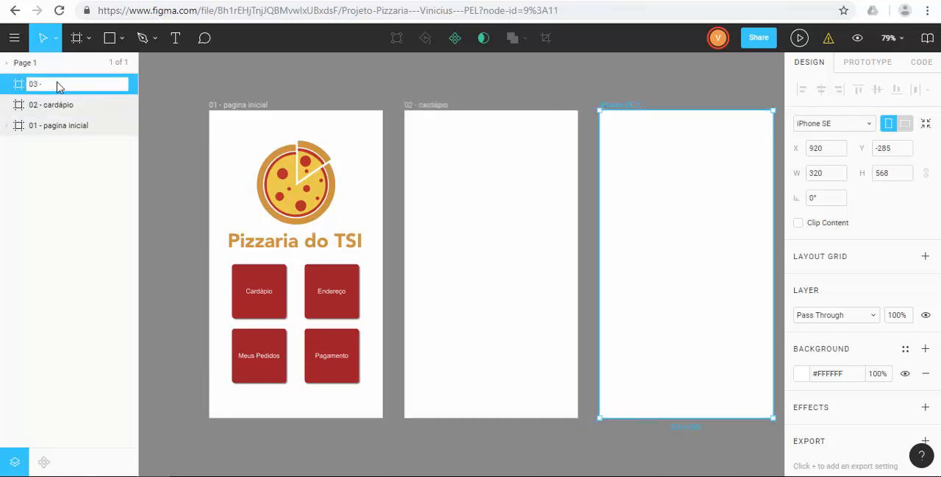
text( Meus pedidos)
key(Return)
click(361, 73)
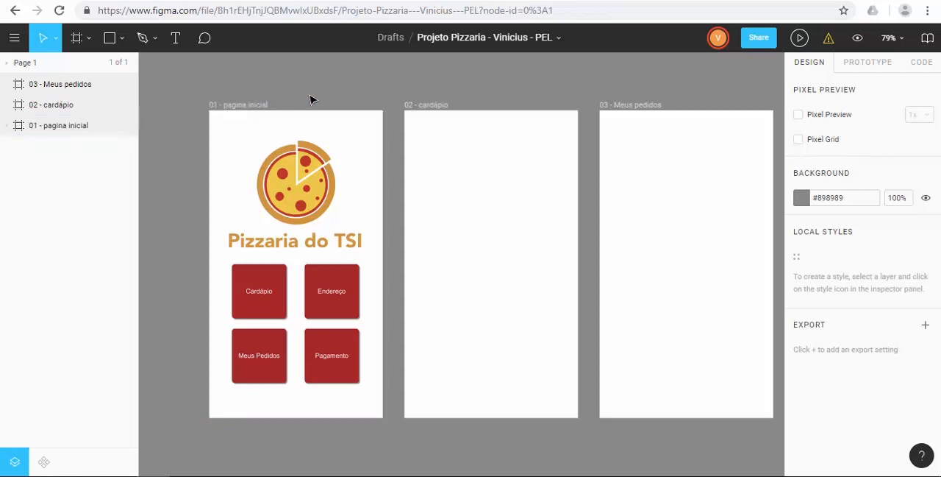
Step: Draw a full-width header rectangle along the upper edge of the 02 - cardápio frame and fill it dark red
click(52, 104)
key(r)
drag(405, 110, 577, 135)
click(799, 395)
click(682, 393)
click(545, 272)
Step: Add the text "Cardápio" to the 02 - cardápio frame and move it onto the red header
key(t)
click(486, 230)
text(Cardápio)
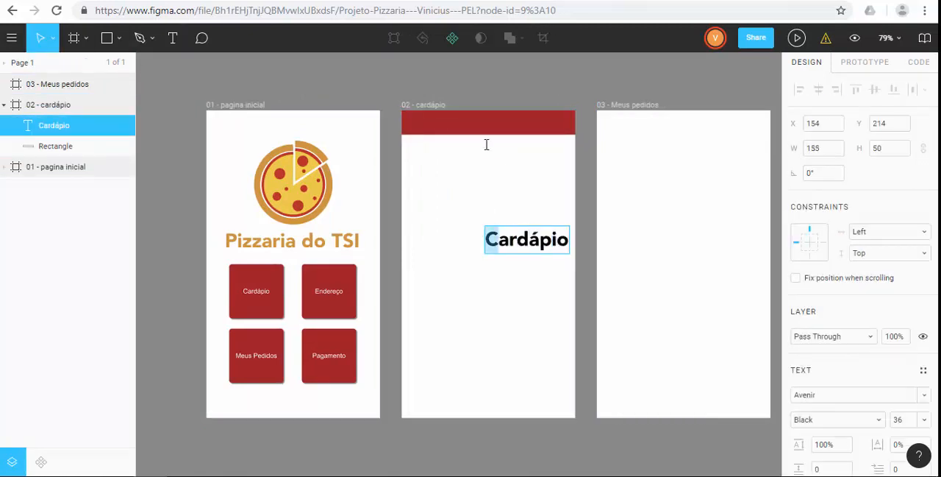
key(Escape)
drag(522, 240, 471, 132)
Step: Reduce the Cardápio title's font size and color the text yellow
click(925, 419)
click(902, 289)
click(923, 419)
click(902, 351)
scroll(823, 368, down, 2)
click(798, 416)
click(743, 395)
Step: Draw a thin bar about 33 × 1 in the 02 - cardápio frame and build a stacked three-bar menu icon from it
click(112, 39)
drag(414, 171, 431, 174)
scroll(449, 183, up, 10)
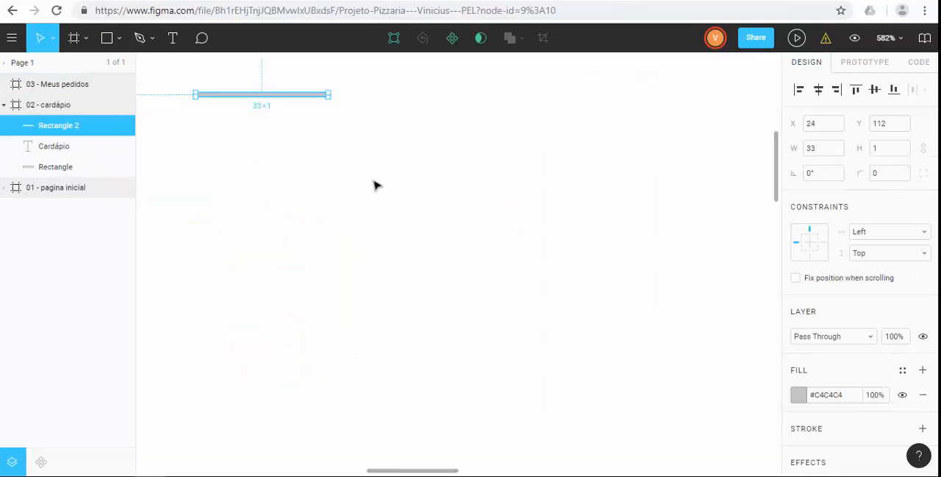
drag(376, 184, 504, 271)
mouse_move(439, 185)
mouse_down()
mouse_move(449, 190)
mouse_move(437, 190)
mouse_up()
drag(414, 190, 415, 247)
Step: Fill the three menu bars with yellow and turn them into a component
drag(471, 271, 302, 168)
click(799, 419)
click(725, 395)
right_click(402, 215)
click(434, 265)
Step: Position the menu icon component and the Cardápio title side by side in the red header
key(ctrl+0)
drag(443, 260, 435, 192)
mouse_move(508, 200)
mouse_down()
mouse_move(528, 197)
mouse_move(505, 191)
mouse_up()
click(590, 226)
click(545, 298)
drag(545, 302, 496, 212)
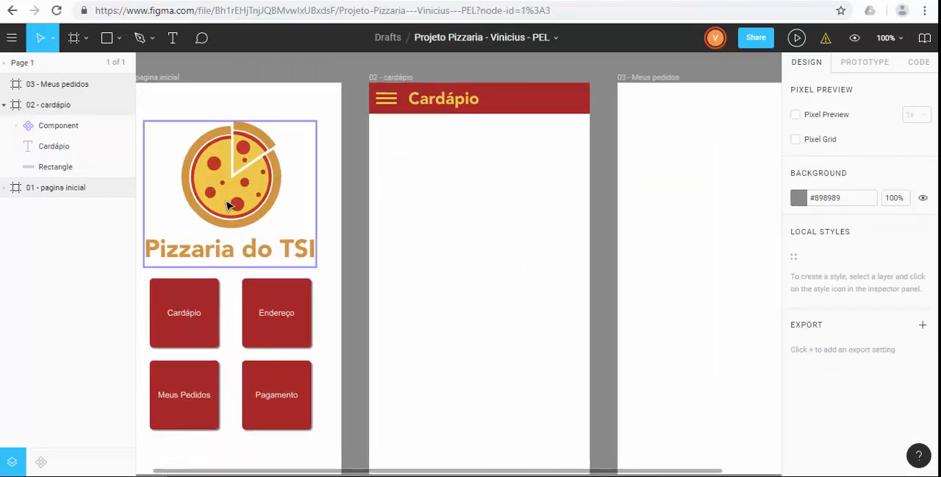
Step: Copy the pizza logo symbol from the 01 - pagina inicial frame into the 02 - cardápio frame
double_click(226, 203)
key(ctrl+c)
click(603, 252)
key(ctrl+v)
drag(122, 316, 74, 135)
Step: Scale the copied pizza logo down and place it at the right end of the red Cardápio header
scroll(272, 193, down, 1)
drag(271, 179, 497, 189)
scroll(498, 198, up, 1)
drag(509, 245, 440, 172)
drag(429, 164, 573, 127)
click(603, 158)
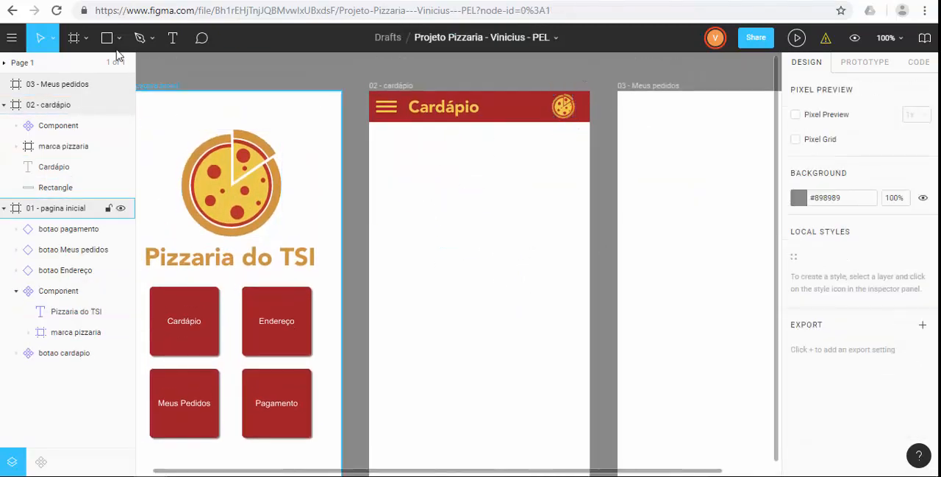
Step: Draw a square with an adjoining wide rectangle as a card about 283 × 83, and align the header's menu icon and logo with it
click(107, 37)
drag(389, 155, 445, 213)
mouse_move(423, 191)
mouse_down()
mouse_move(414, 206)
mouse_move(471, 206)
mouse_up()
drag(494, 211, 575, 211)
click(395, 115)
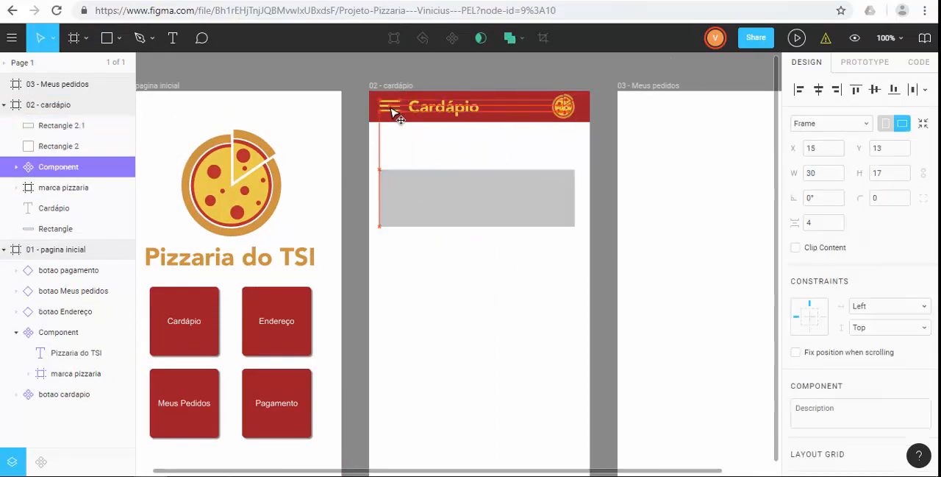
click(567, 118)
Step: Fill the card's wide rectangle with a pale cream yellow
click(540, 200)
click(800, 395)
click(683, 395)
drag(734, 139, 659, 130)
click(489, 271)
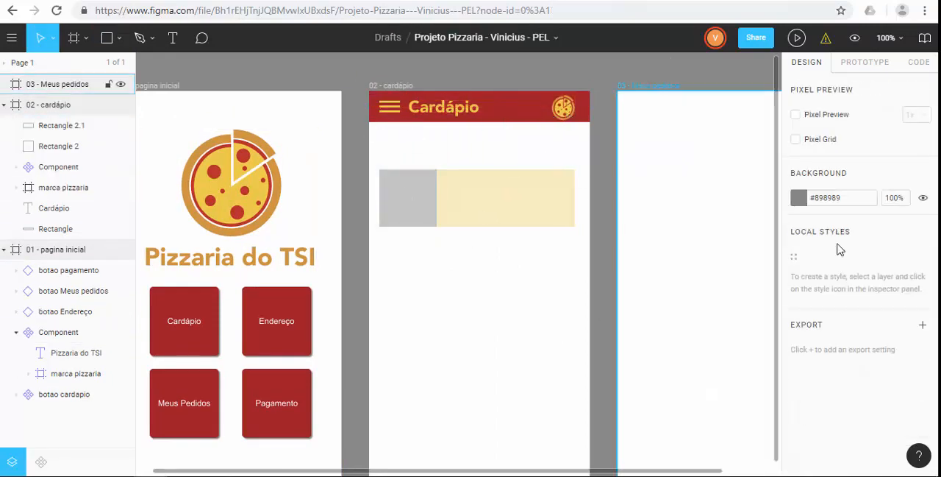
Step: Add the text "Calabresa" at font size 13 and move it onto the cream part of the card
key(t)
click(441, 264)
text(Calabresa)
key(Escape)
click(925, 419)
click(903, 296)
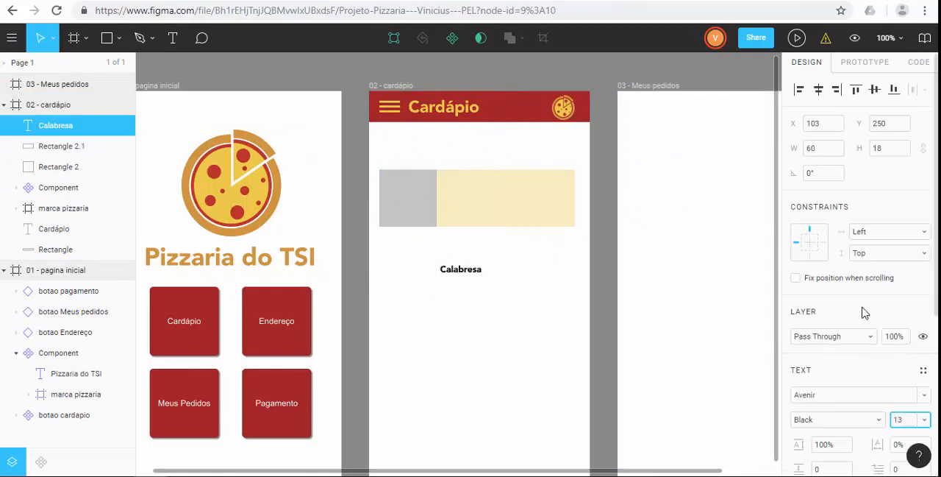
mouse_move(462, 270)
mouse_down()
mouse_move(466, 181)
mouse_move(567, 216)
mouse_up()
Step: Set the Calabresa title's font size to 14 and its fill to red #C0392B
click(924, 420)
click(905, 437)
scroll(845, 445, down, 2)
click(800, 415)
click(642, 395)
Step: Add the description "Lista de ingredientes dessa pizza além de calabresa" below the Calabresa title
click(506, 361)
text(t)
text(Lista de ingredientes dessa pizza ale)
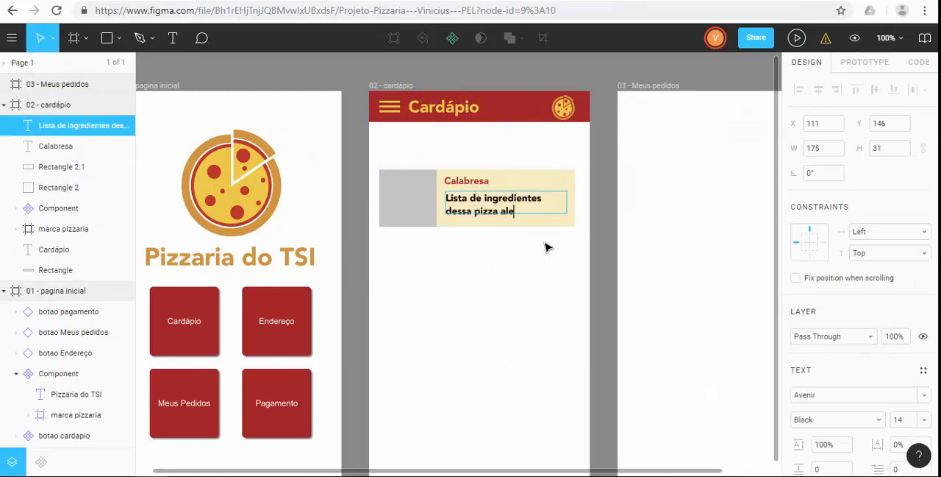
key(BackSpace)
text(ém de calabresa)
Step: Set the ingredient description's font weight to Medium and open its fill color
key(ctrl+a)
click(836, 398)
click(838, 420)
click(859, 326)
scroll(846, 367, down, 2)
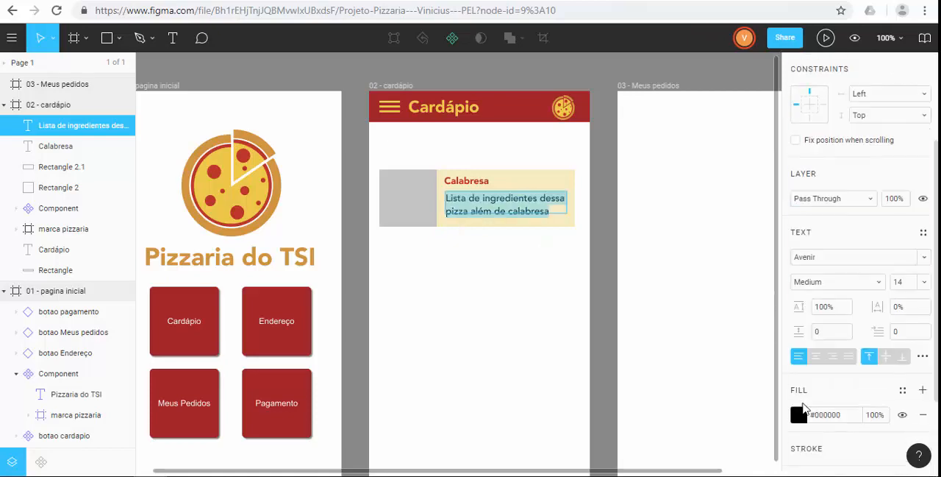
click(800, 415)
click(475, 305)
Step: Line up the card's title and description, and move the whole Calabresa card up closer to the header
drag(492, 214, 490, 212)
drag(469, 181, 468, 181)
click(523, 313)
drag(523, 314, 397, 165)
scroll(346, 311, down, 1)
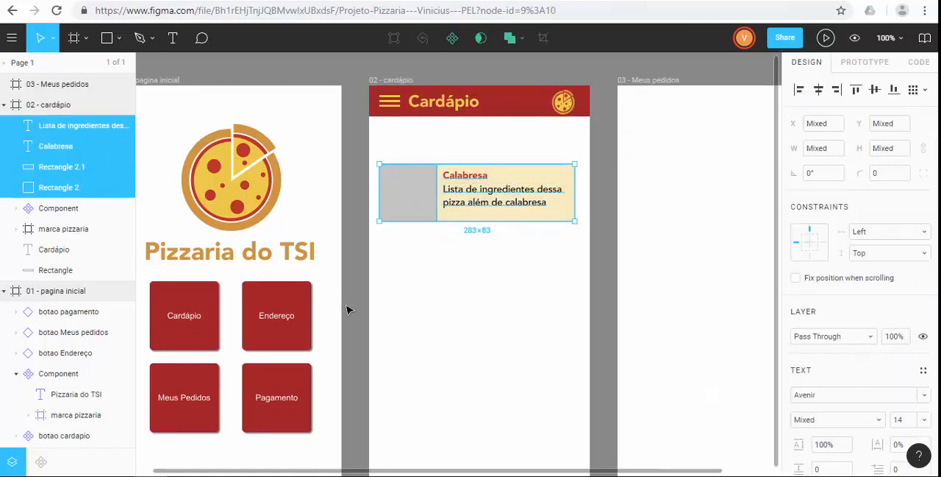
scroll(346, 310, down, 1)
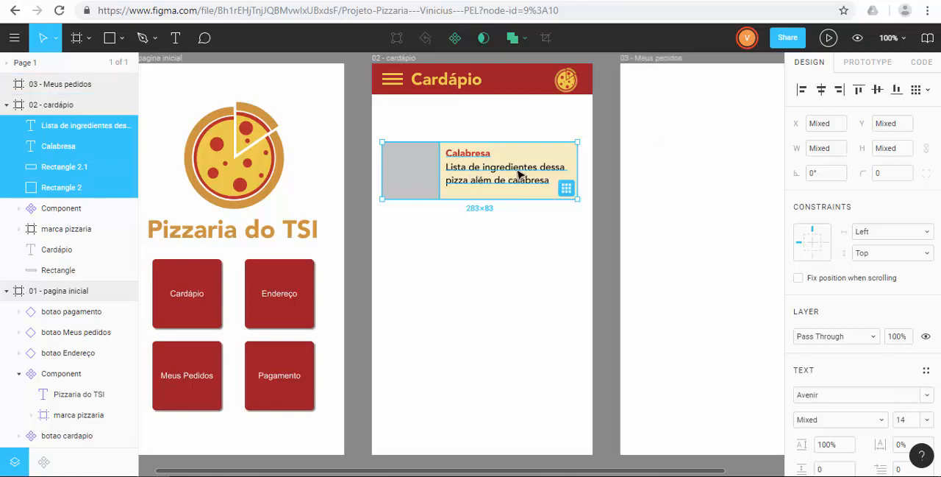
drag(514, 175, 508, 145)
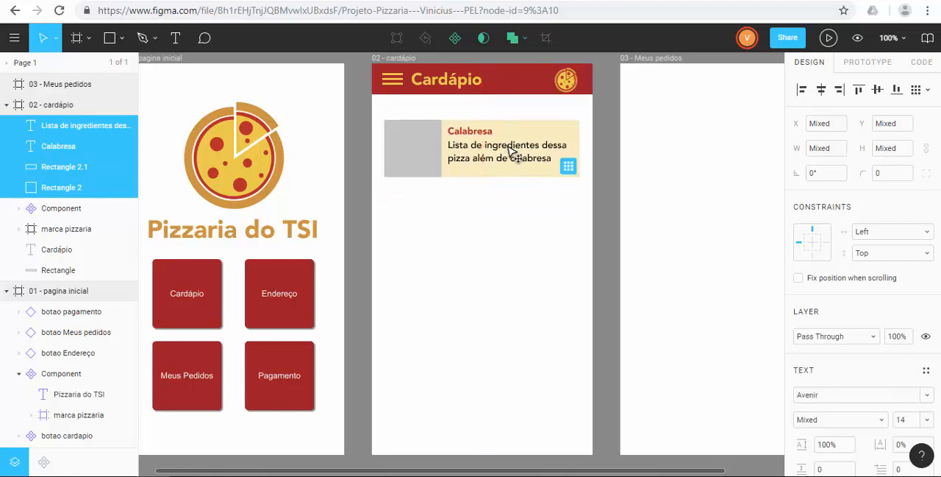
click(473, 207)
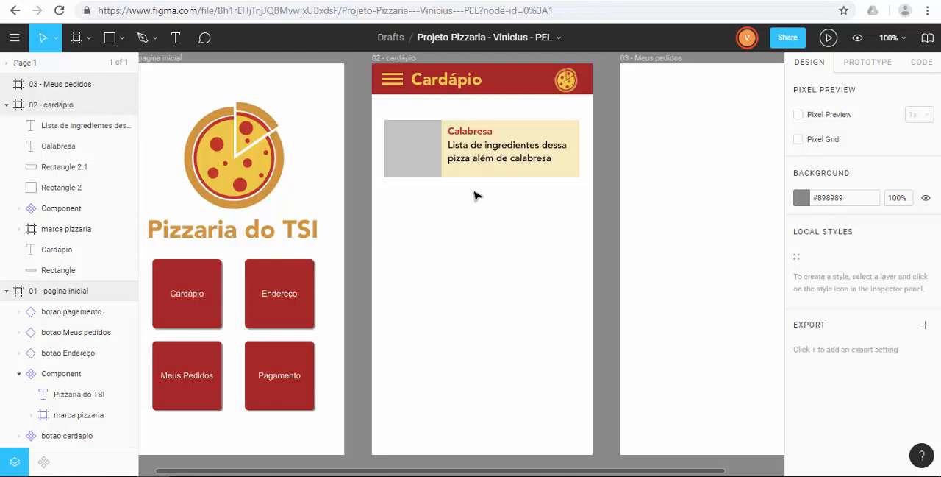
Step: Create a text style named "titulo" from the Calabresa title
scroll(474, 195, up, 1)
click(474, 190)
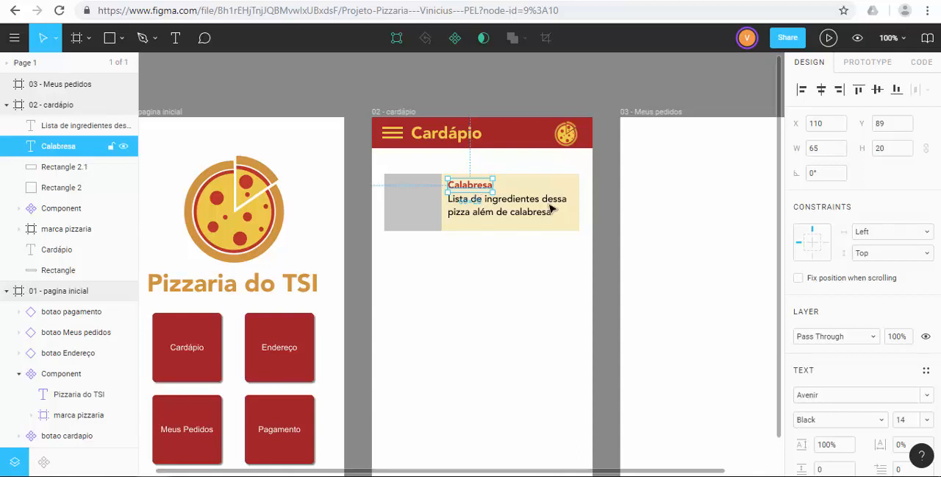
scroll(892, 368, down, 2)
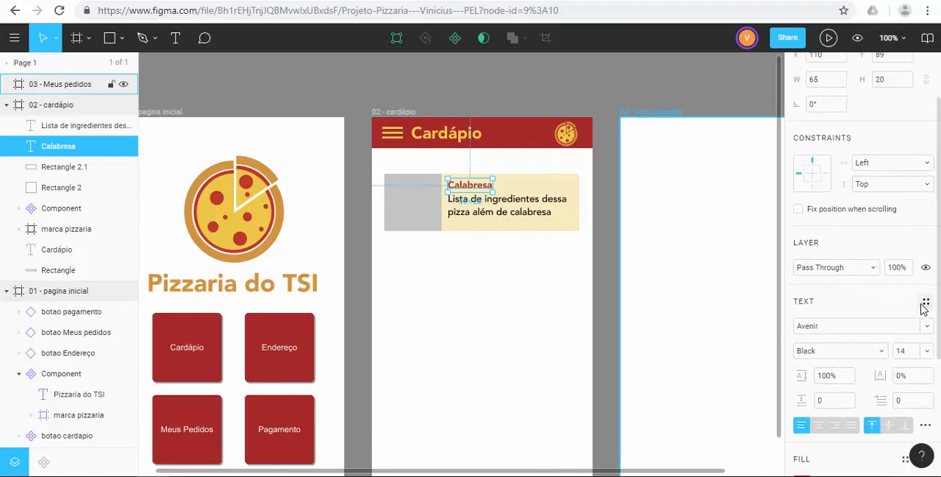
click(925, 303)
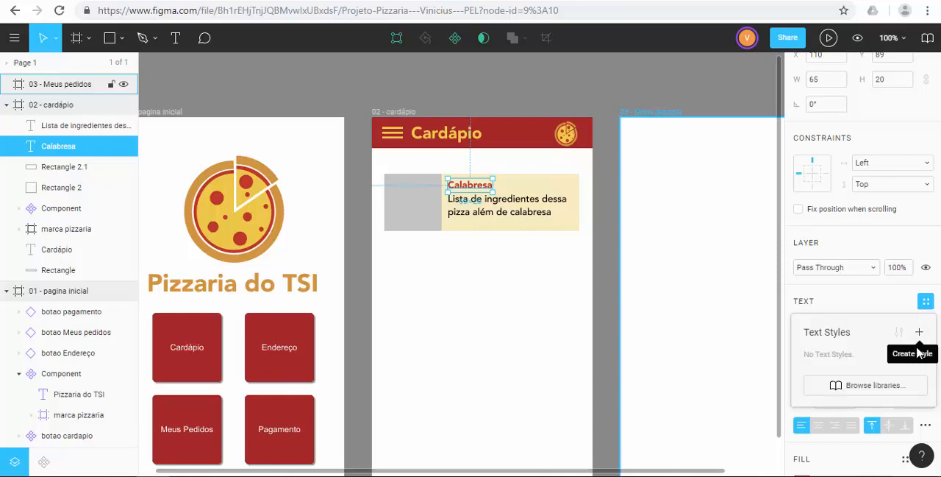
click(920, 334)
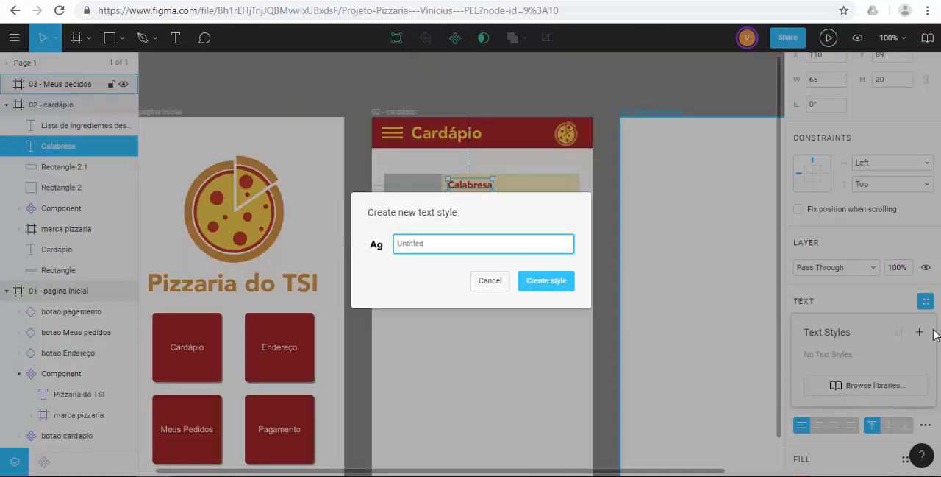
text(titulo)
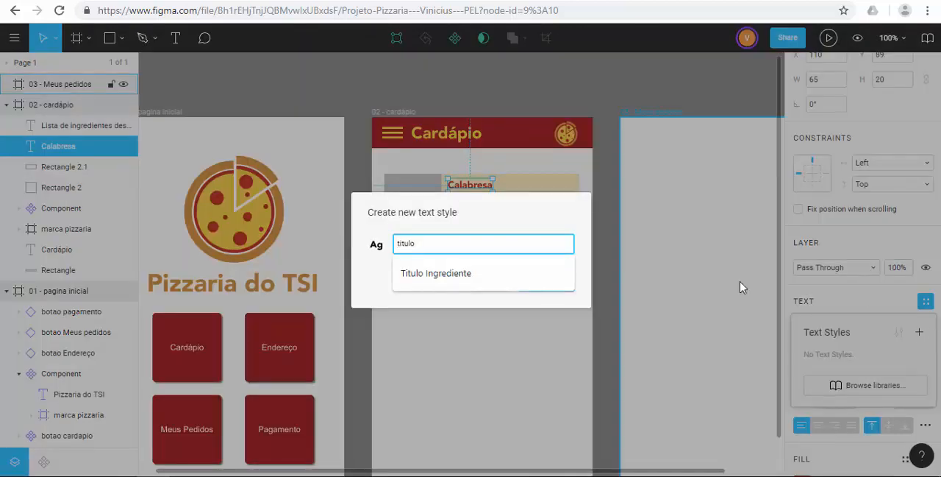
click(534, 232)
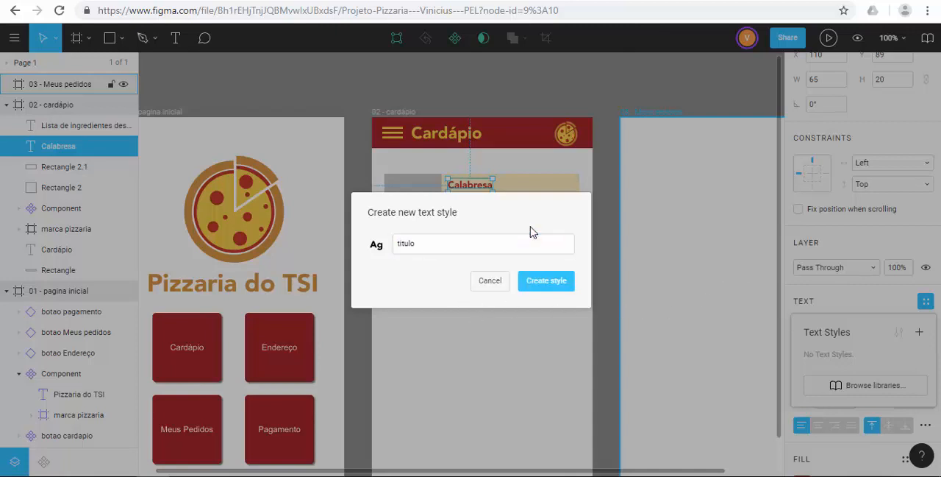
click(544, 284)
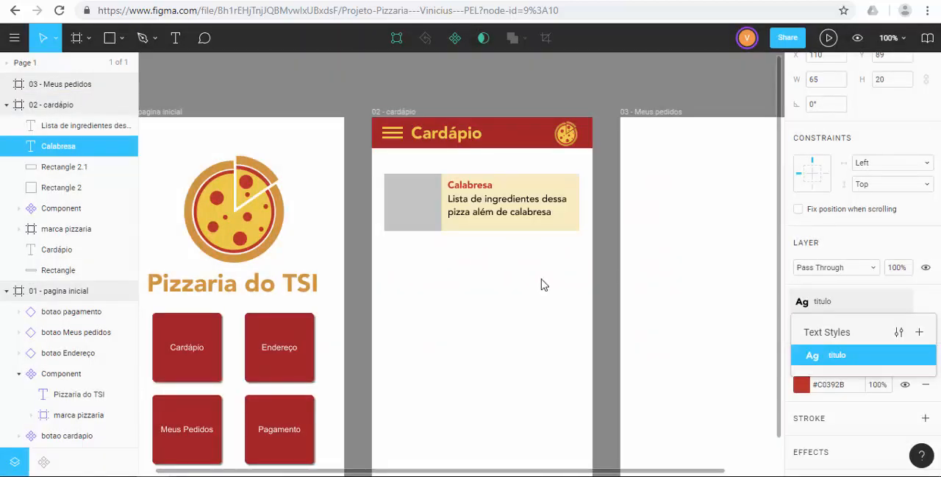
click(507, 292)
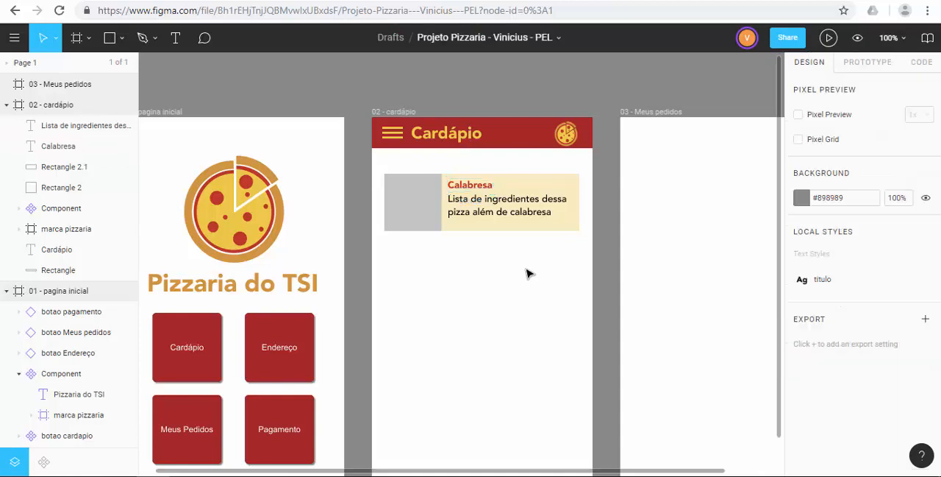
Step: Add the text "Quatro queijos" to the 03 - Meus pedidos frame
click(739, 175)
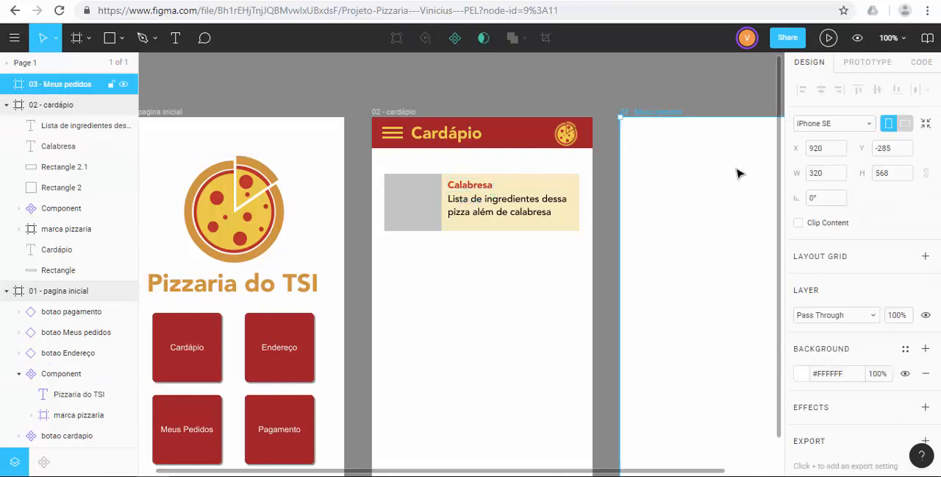
click(175, 38)
click(657, 189)
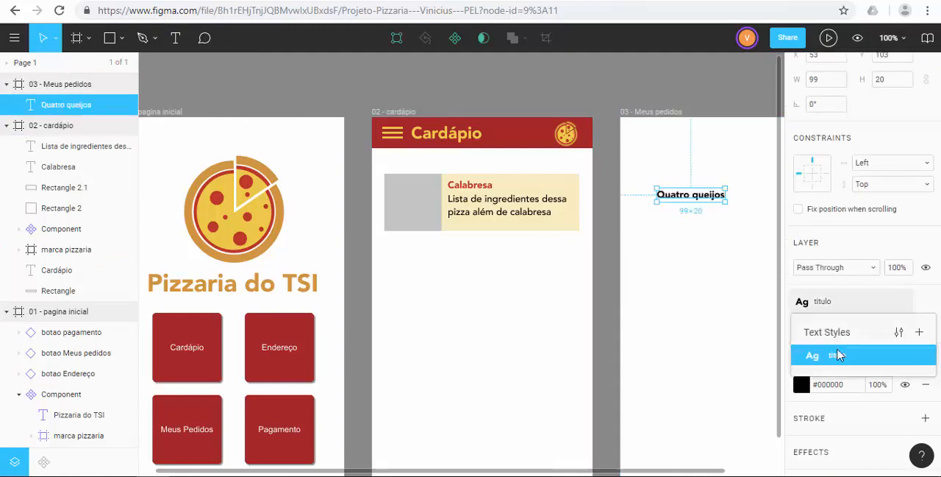
click(838, 355)
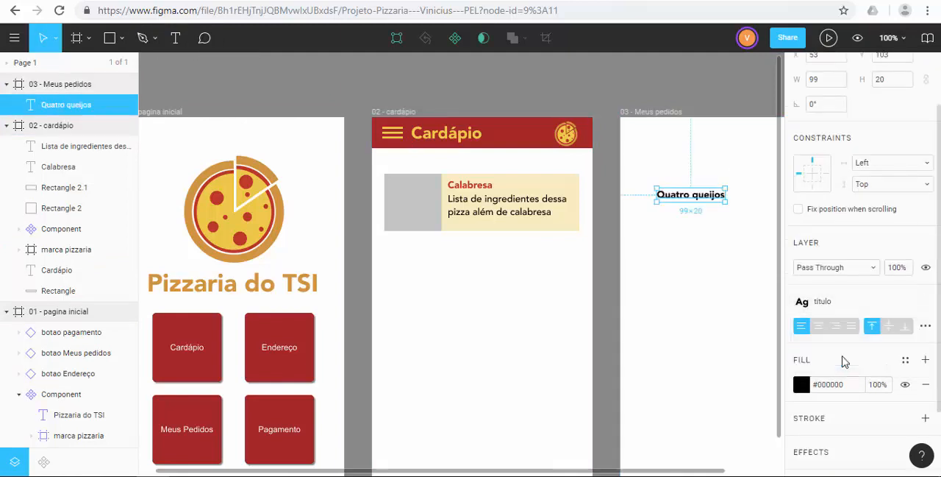
Step: Apply the titulo text style to the Quatro queijos text
click(824, 312)
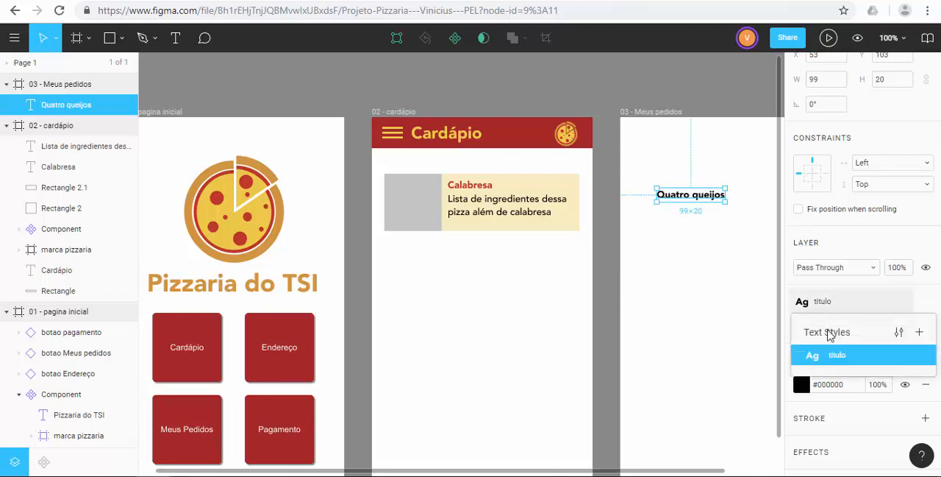
click(838, 357)
click(712, 324)
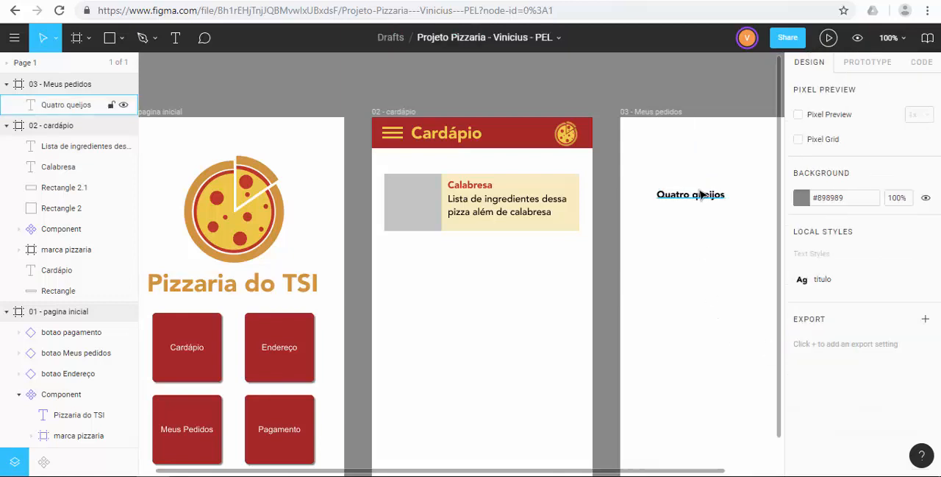
Step: Compare the text style and fill settings of the Quatro queijos text and the Calabresa title
click(699, 195)
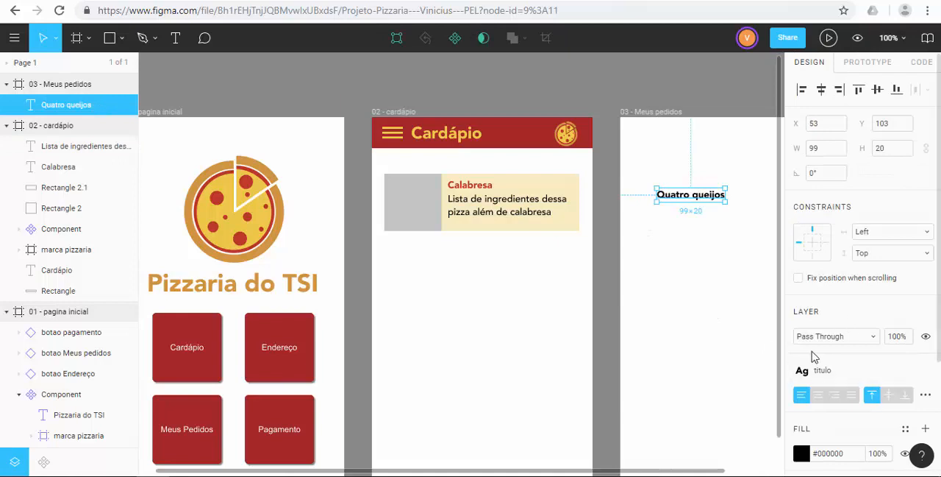
click(708, 253)
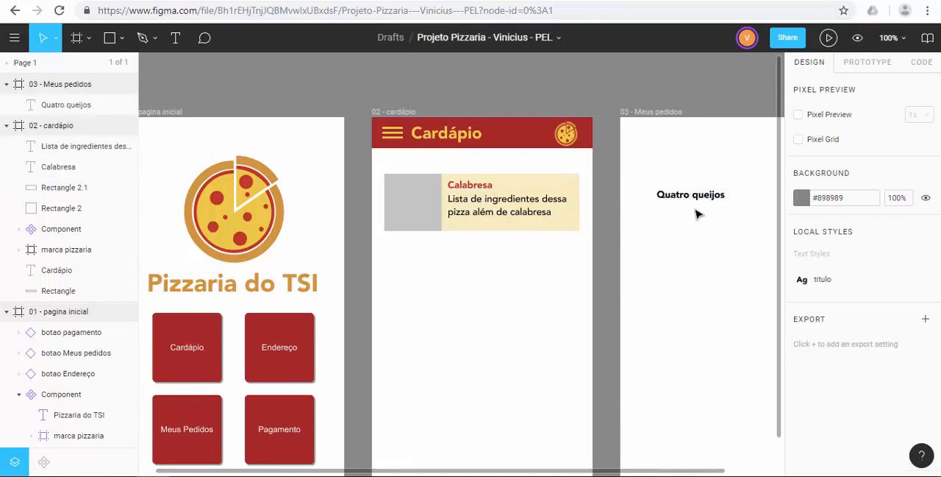
click(691, 197)
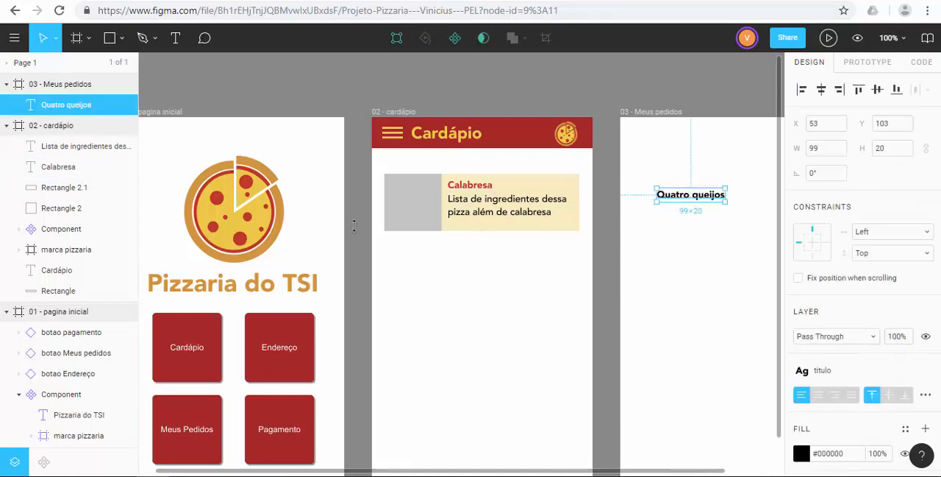
click(453, 185)
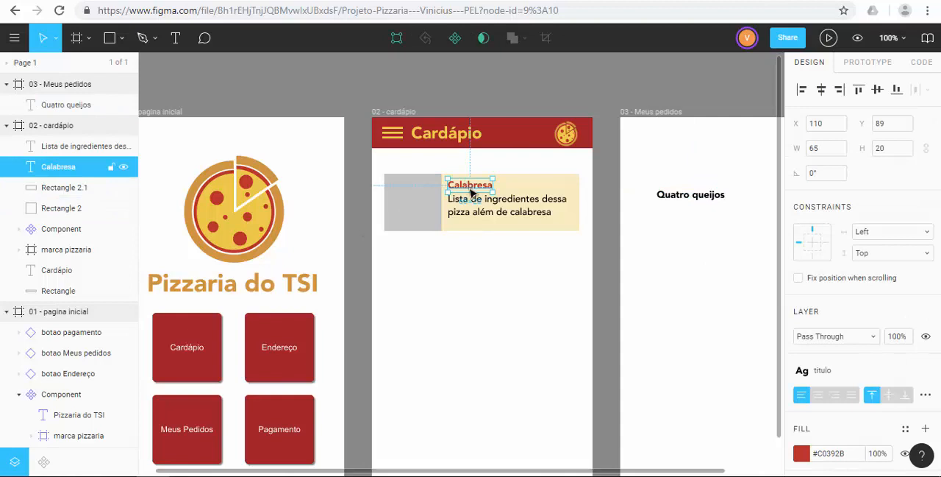
scroll(840, 379, down, 2)
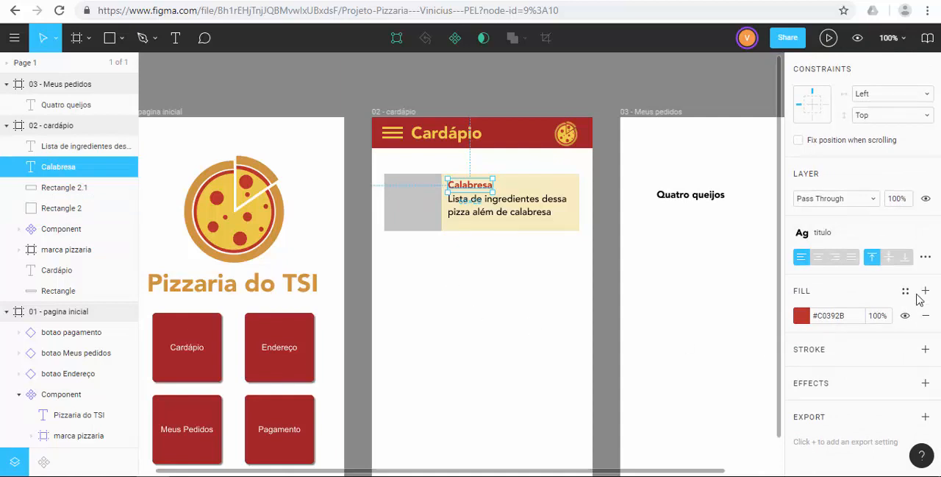
scroll(904, 294, up, 2)
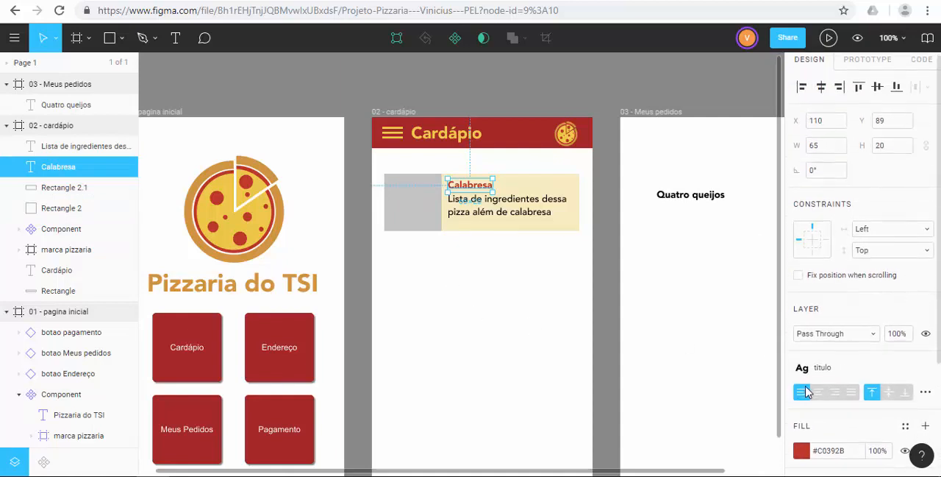
Step: Create a color style named "cor do titulo" from the Calabresa title's red fill
scroll(802, 394, down, 2)
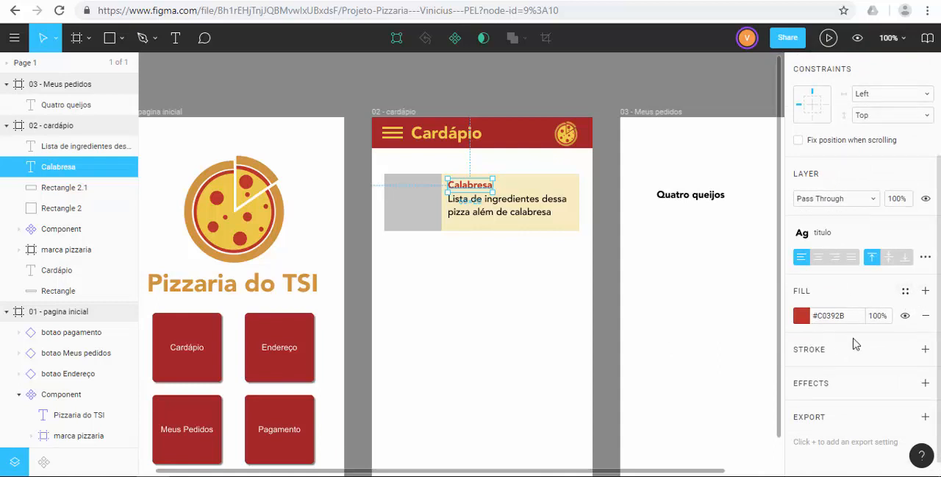
click(906, 291)
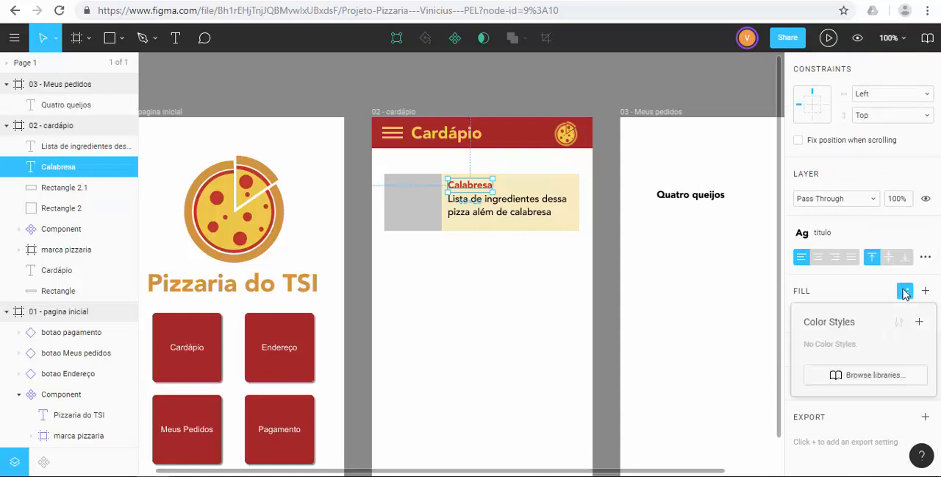
click(921, 323)
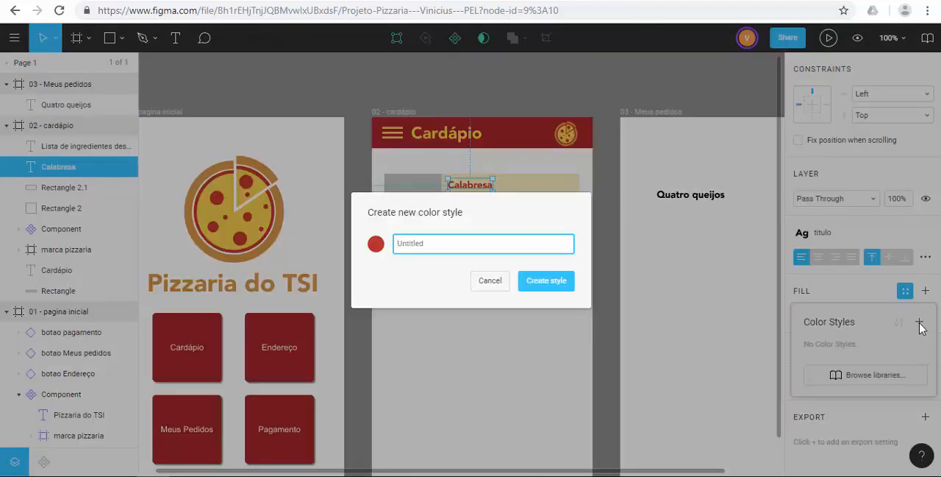
text(cor do titulo)
click(546, 284)
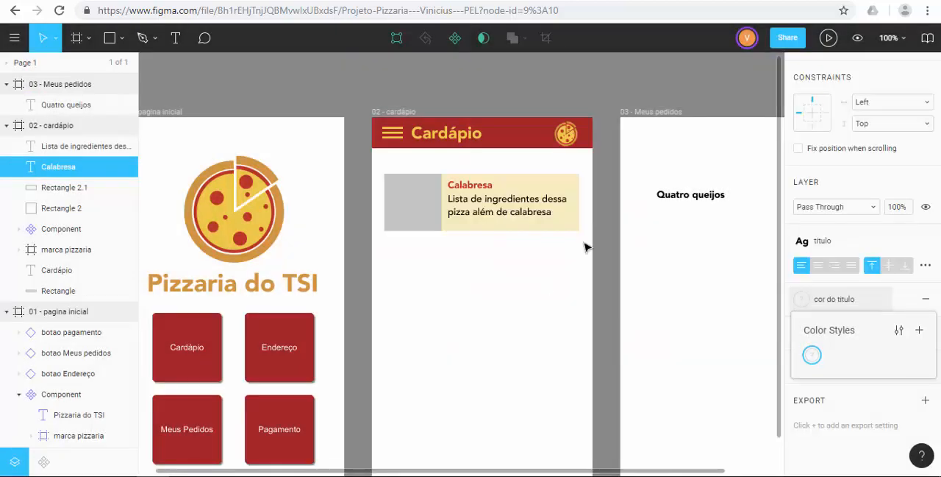
click(812, 356)
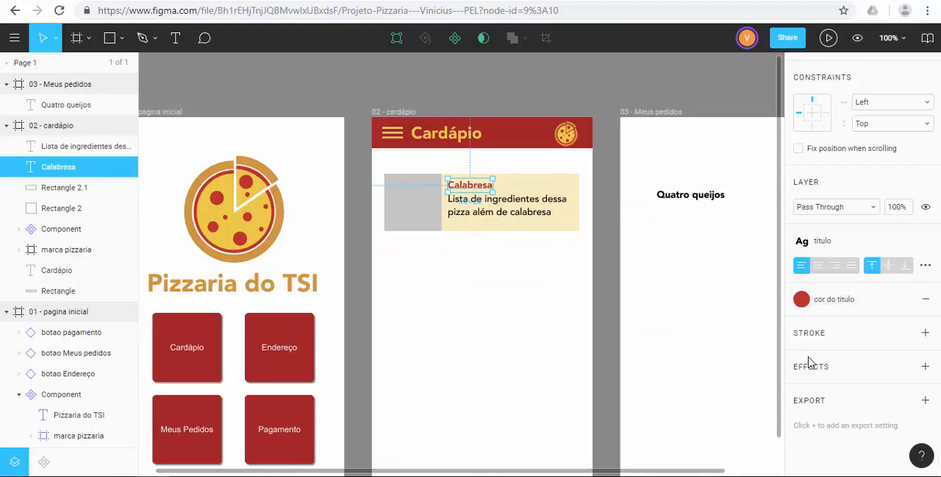
Step: Apply the cor do titulo color style to the fill of the Quatro queijos text
click(704, 197)
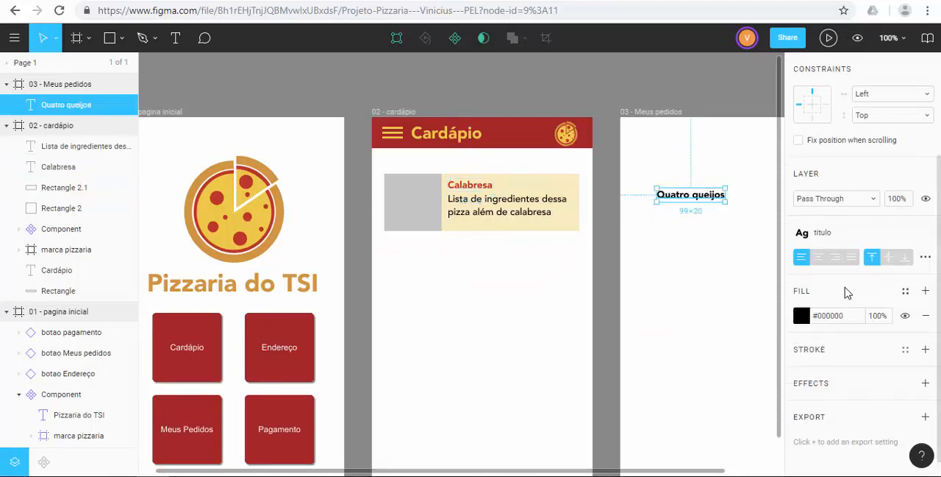
click(906, 294)
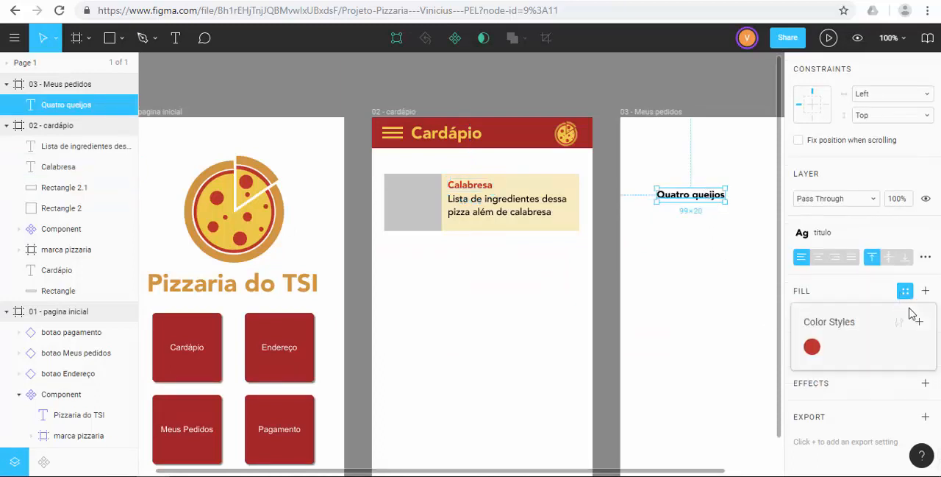
click(815, 347)
click(695, 271)
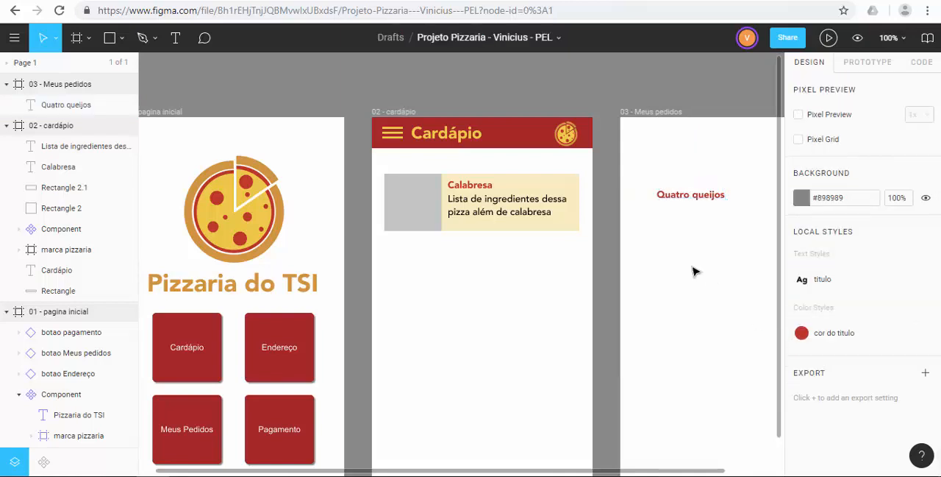
Step: Edit the cor do titulo color style, changing its color to the muted dark red #7C413B
click(809, 335)
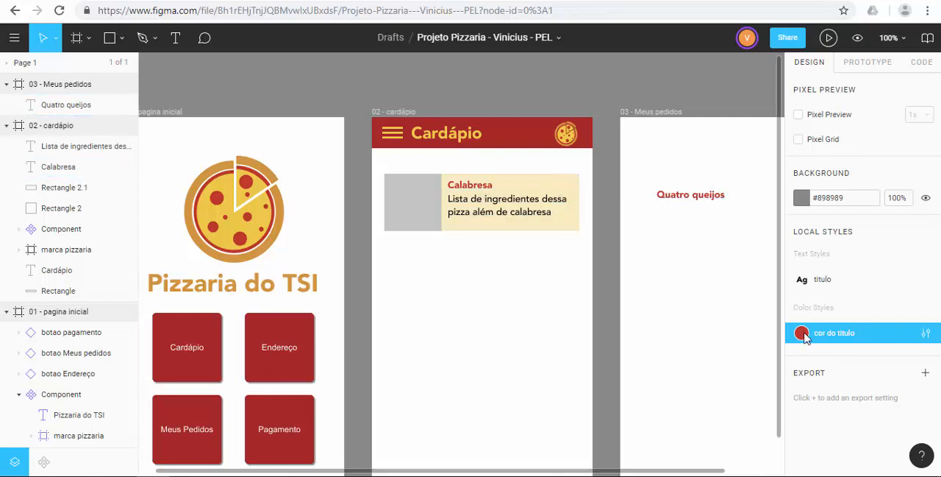
right_click(873, 336)
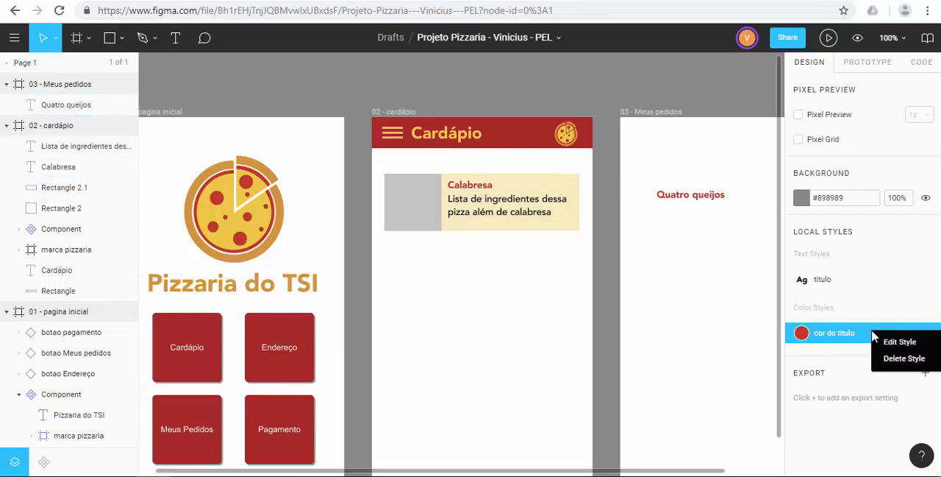
click(886, 342)
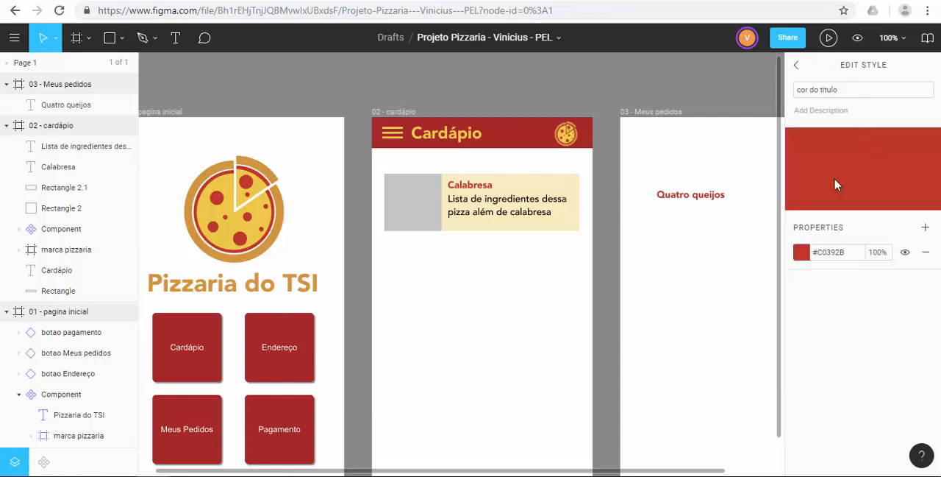
click(803, 256)
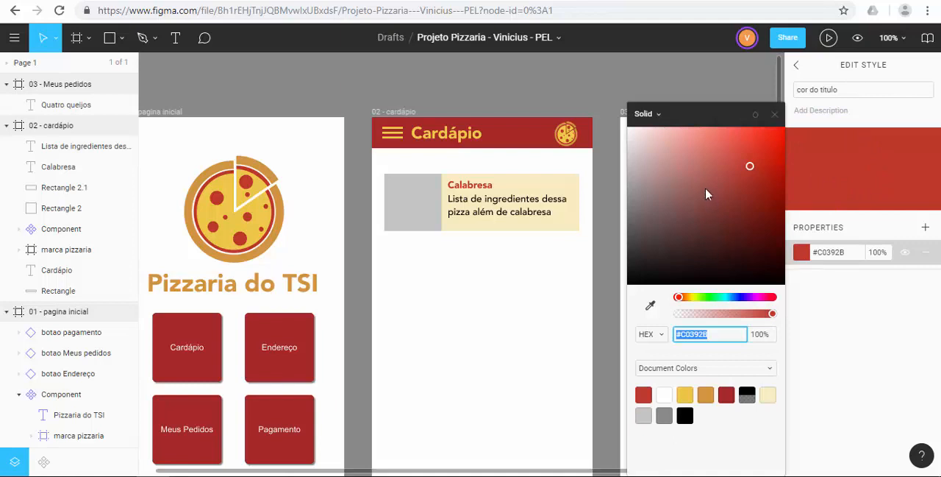
drag(677, 187, 708, 208)
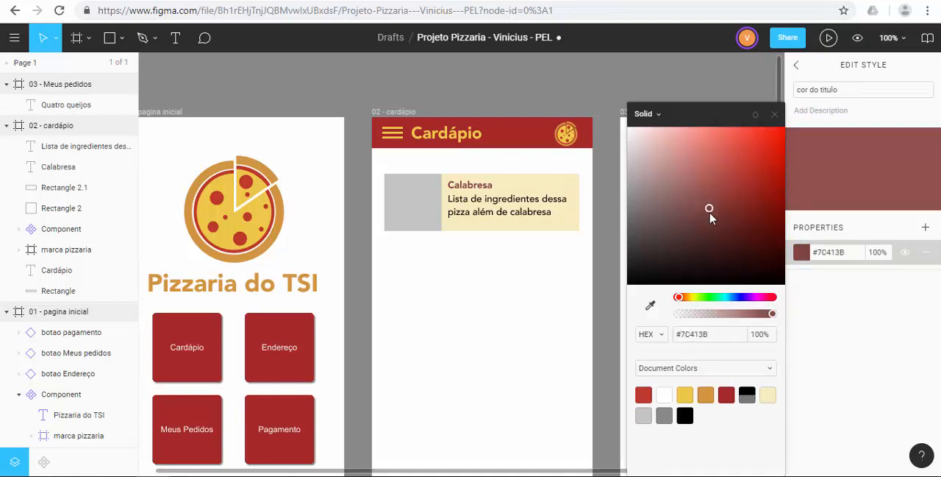
click(775, 116)
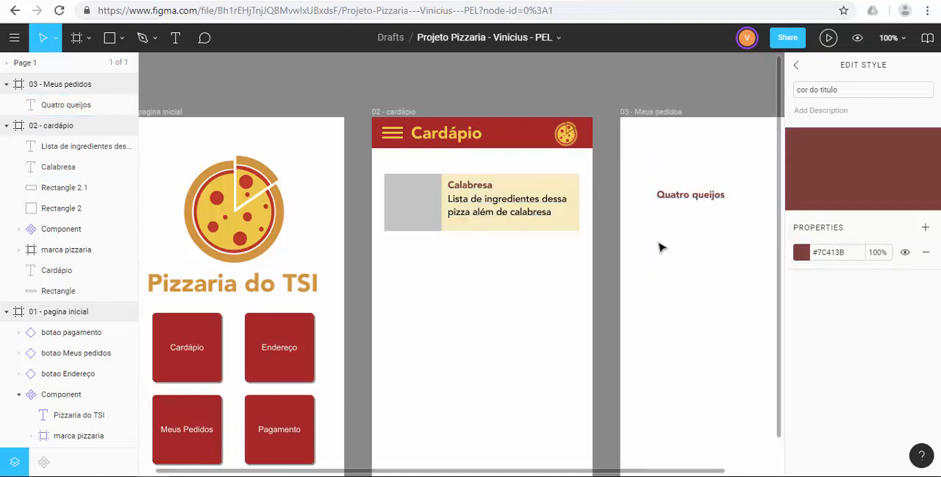
Step: Edit the titulo text style applied to the Quatro queijos text, setting its font size to 12
click(688, 200)
scroll(866, 361, down, 1)
scroll(866, 360, down, 2)
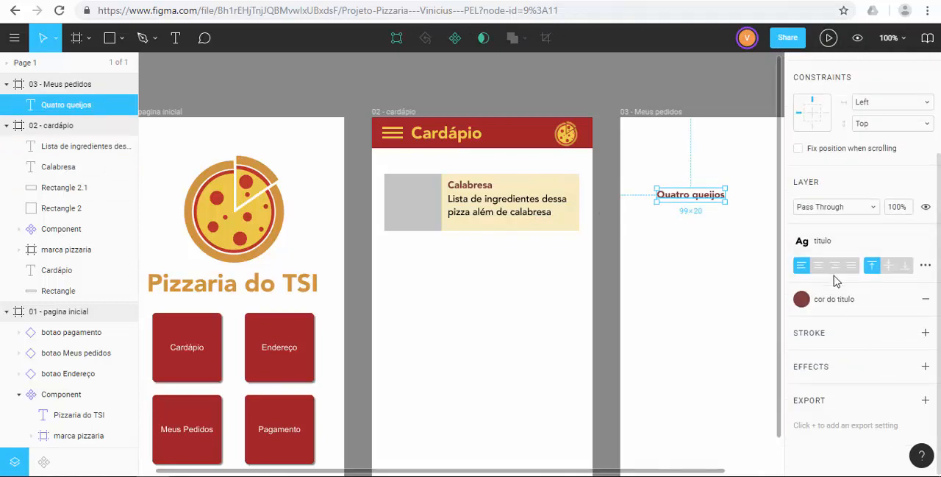
click(827, 234)
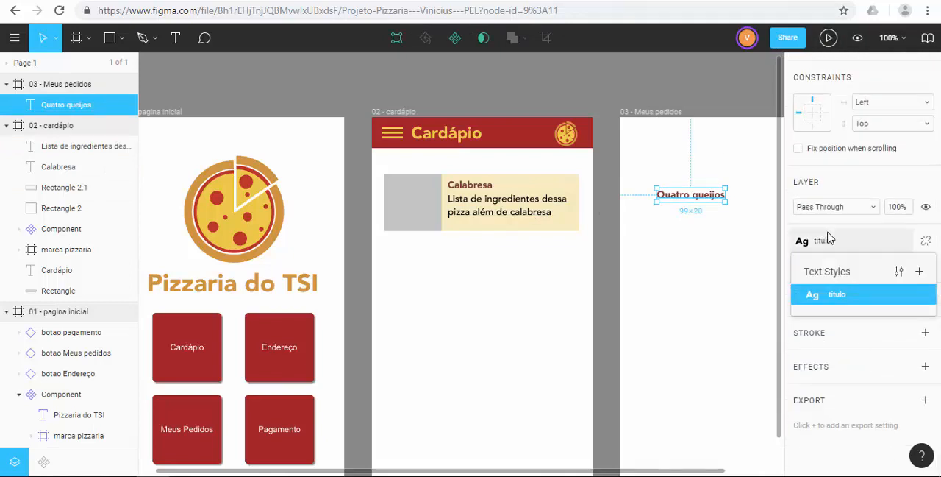
right_click(854, 301)
click(869, 309)
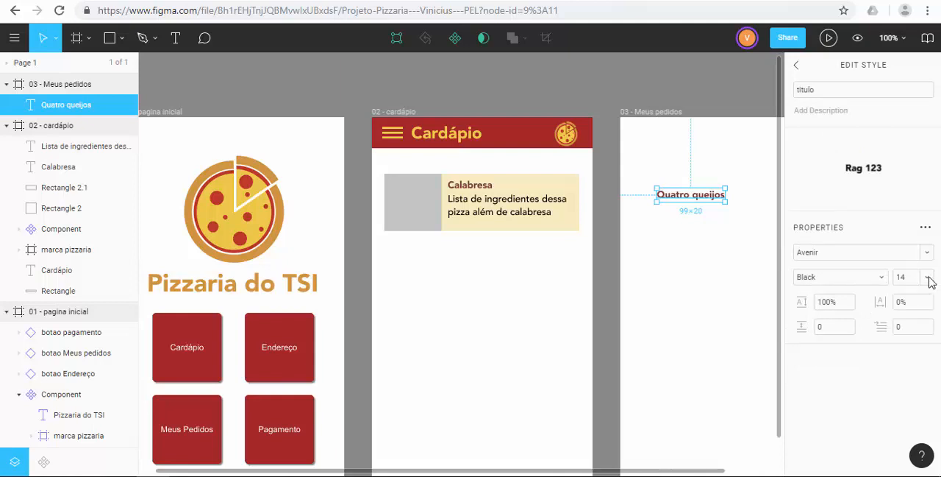
click(904, 283)
text(12)
key(Return)
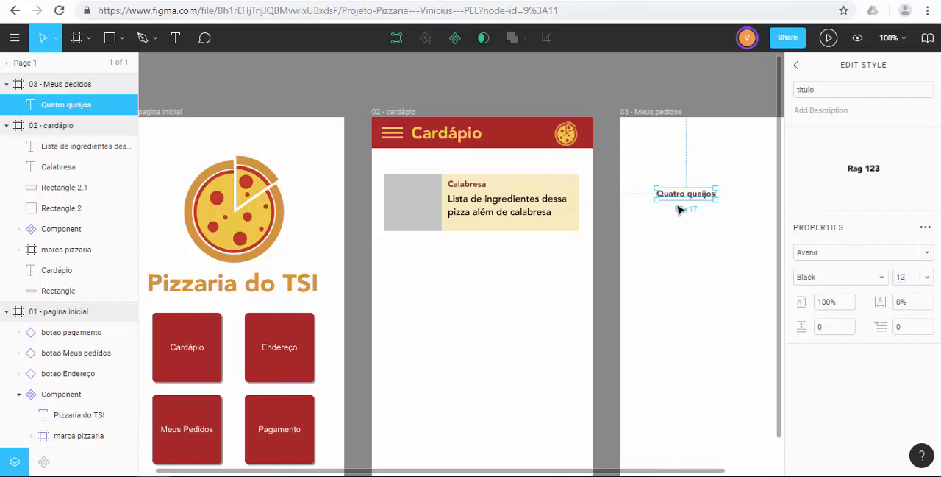
click(678, 312)
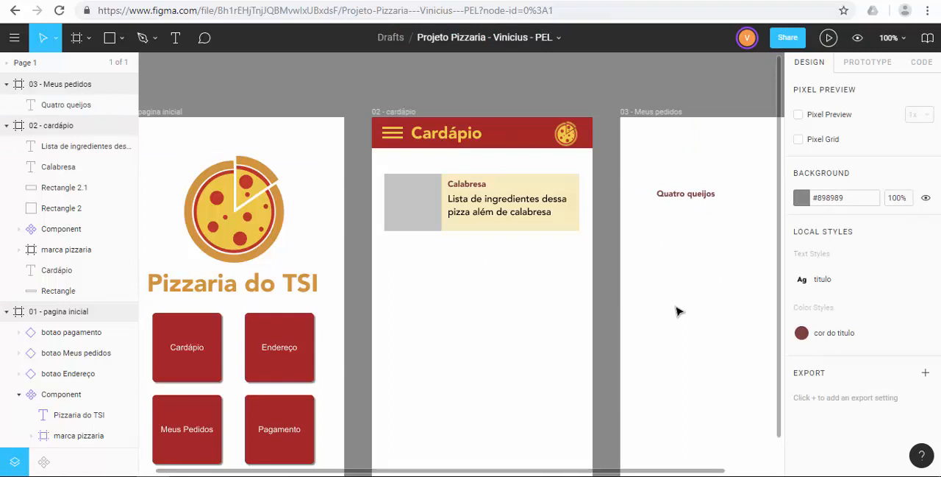